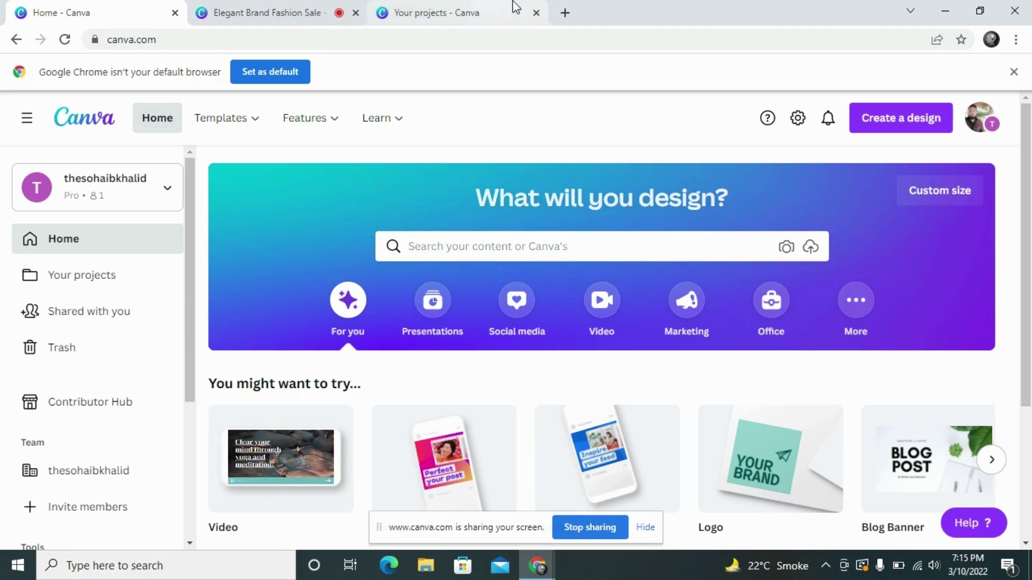
Step: Search Google for "canva color wheel" in a new browser tab and open Canva's color wheel page
{"action": "left_click", "coordinate": [565, 13]}
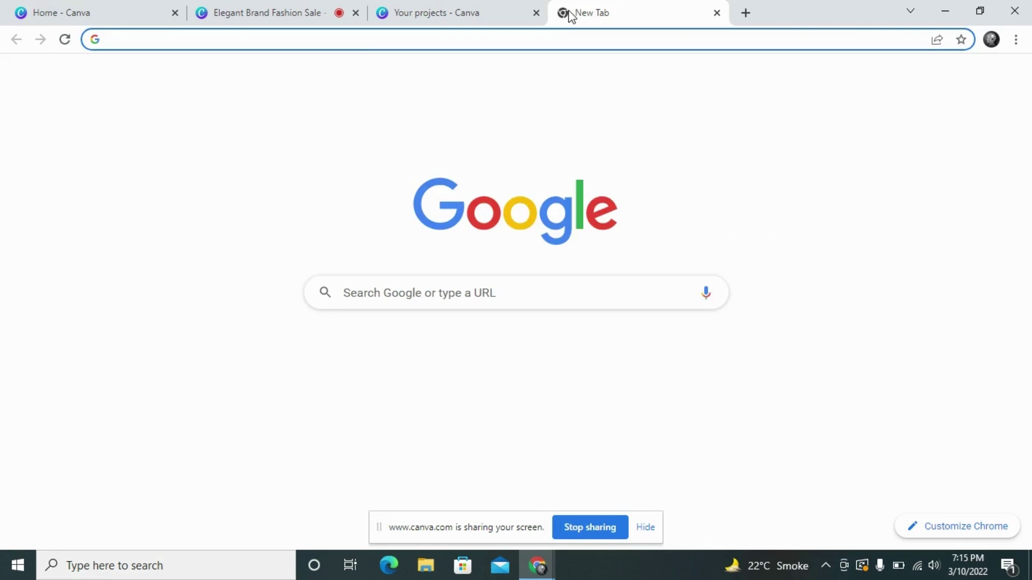
{"action": "type", "text": "google.com"}
{"action": "key", "text": "Return"}
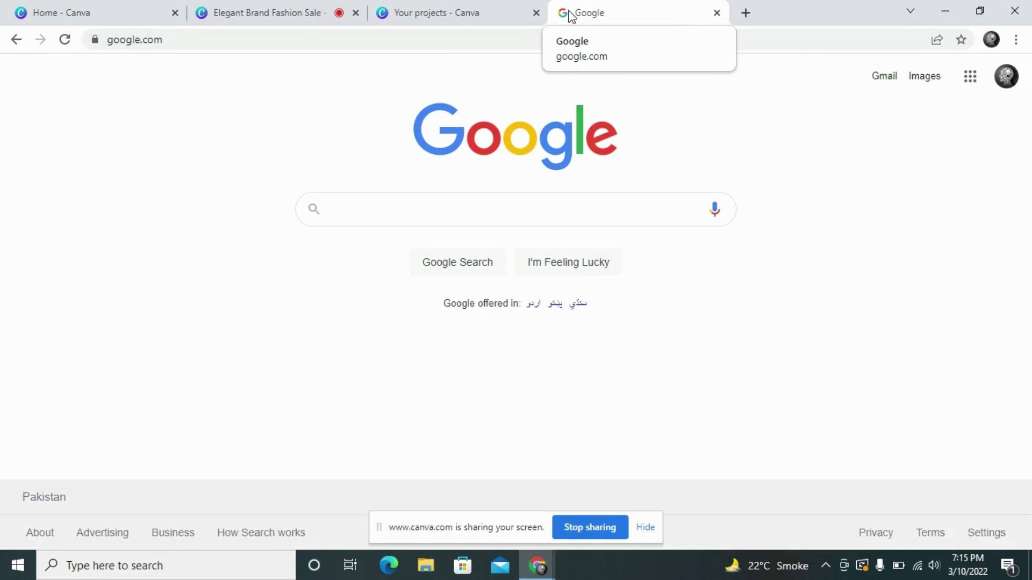
{"action": "type", "text": "canva color wheel"}
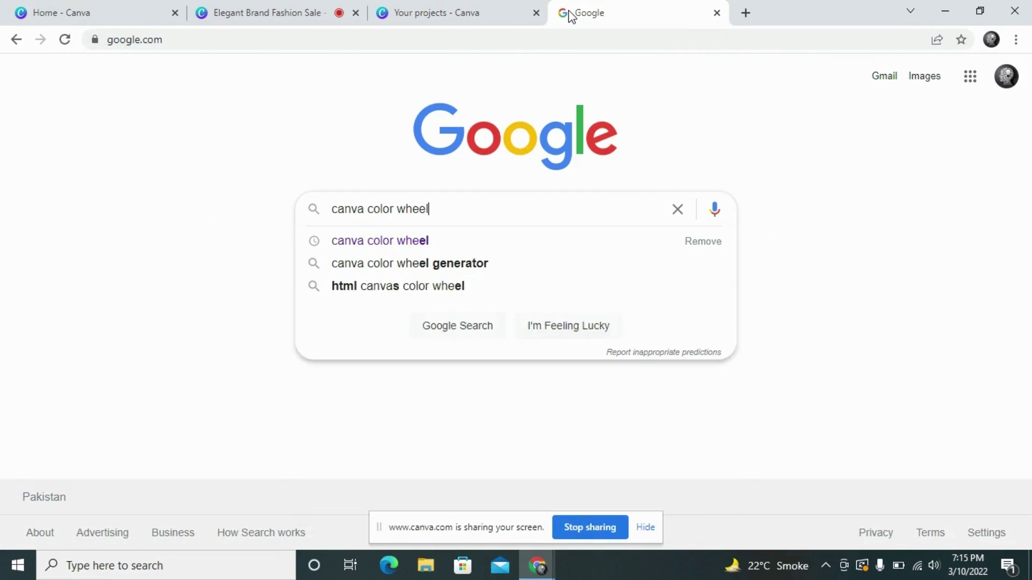
{"action": "key", "text": "Return"}
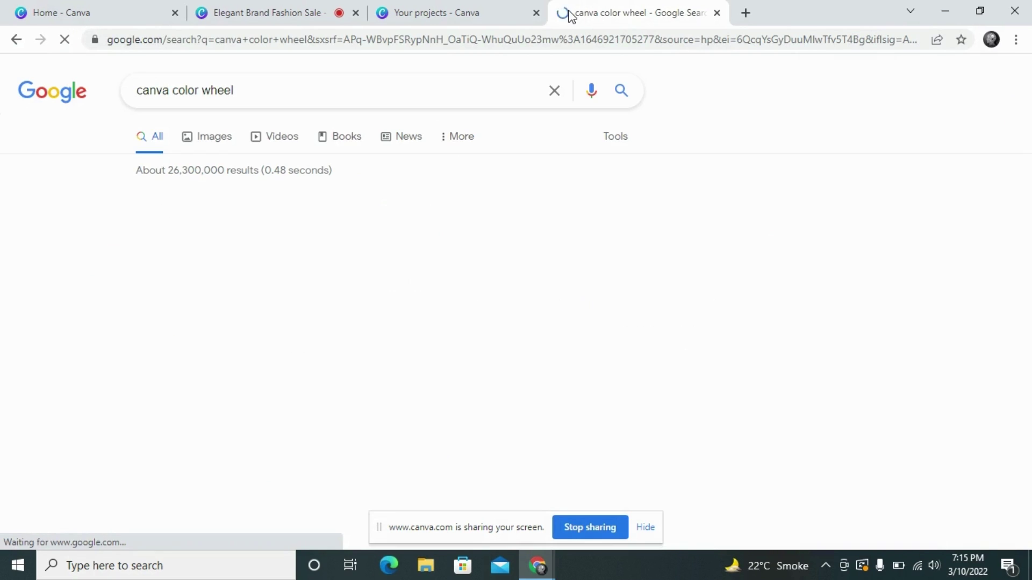
{"action": "left_click", "coordinate": [251, 215]}
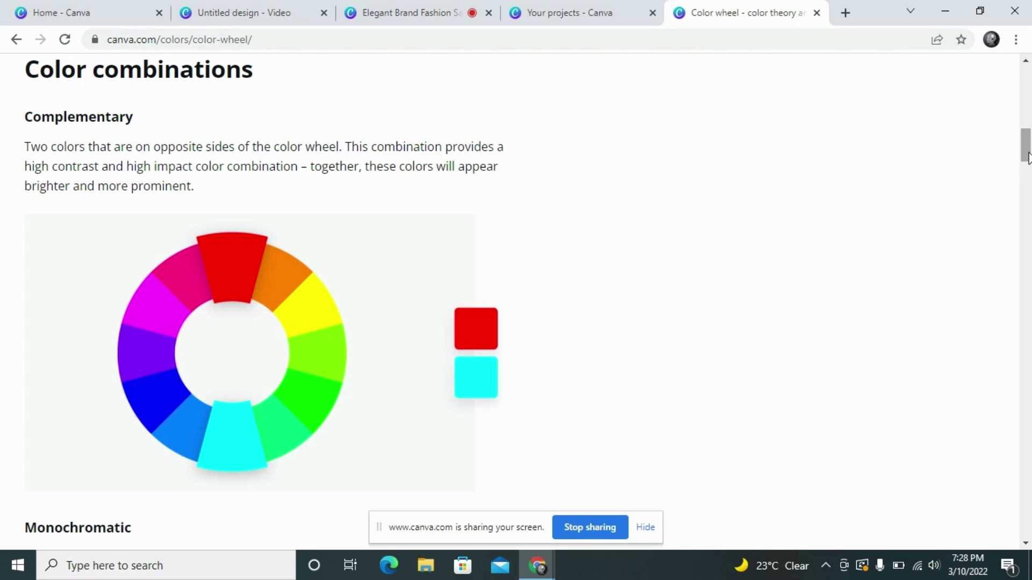
Step: Review the complementary, monochromatic and analogous schemes in the color wheel page's Color combinations section
{"action": "left_click_drag", "start_coordinate": [1026, 154], "coordinate": [1027, 173]}
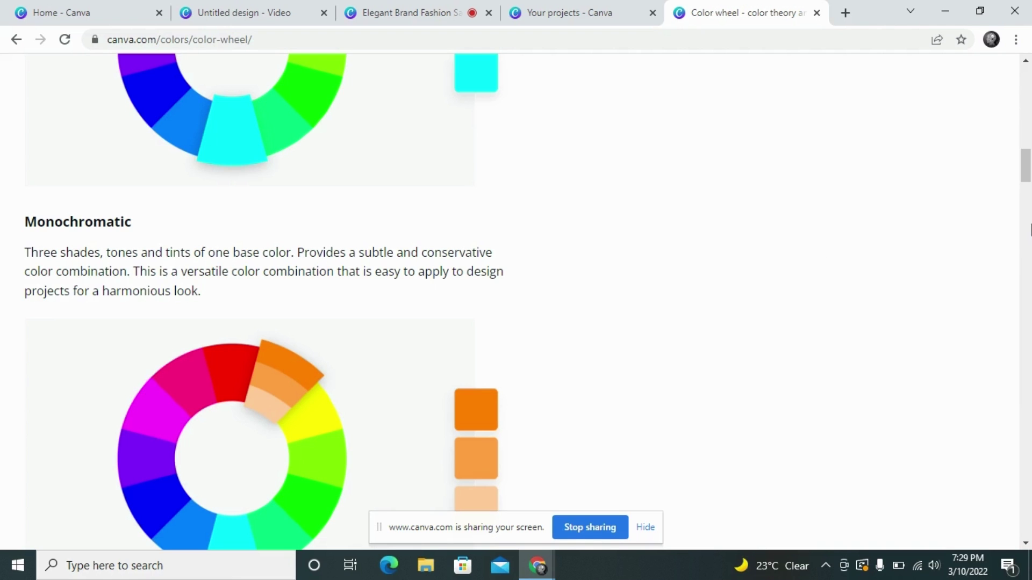
{"action": "left_click_drag", "start_coordinate": [1028, 177], "coordinate": [1029, 210]}
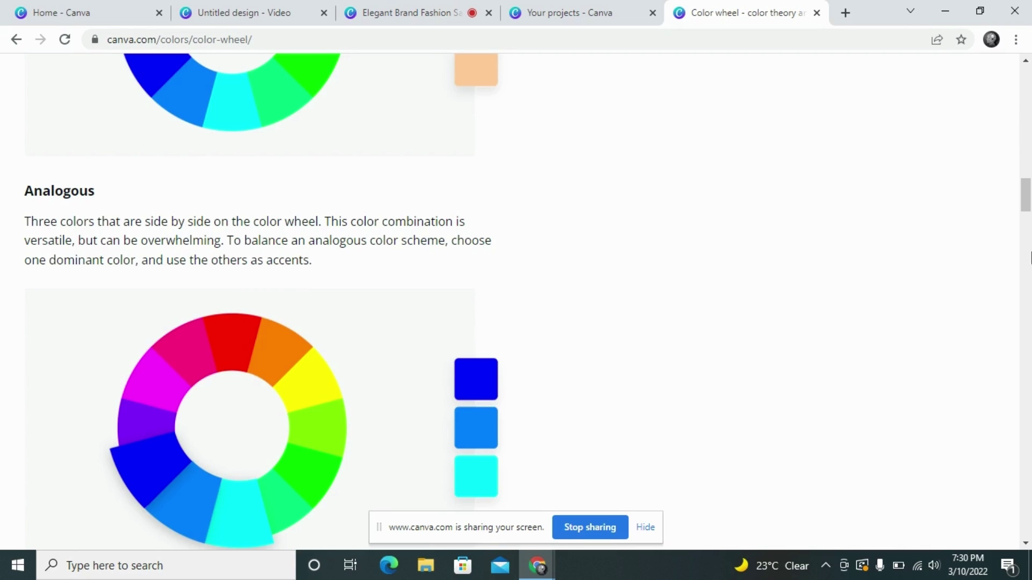
{"action": "left_click_drag", "start_coordinate": [1026, 206], "coordinate": [1022, 186]}
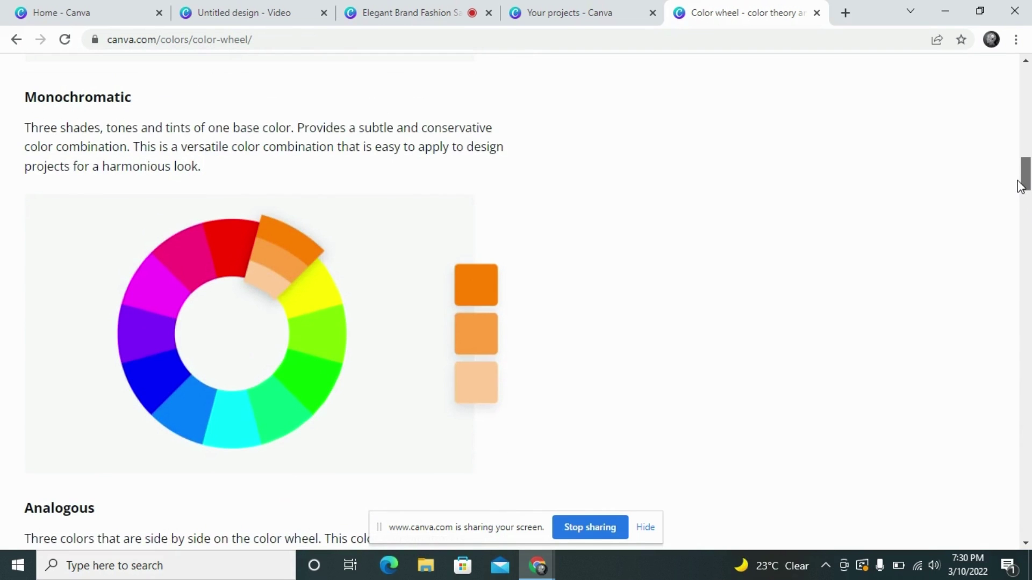
{"action": "left_click_drag", "start_coordinate": [1021, 186], "coordinate": [1026, 101]}
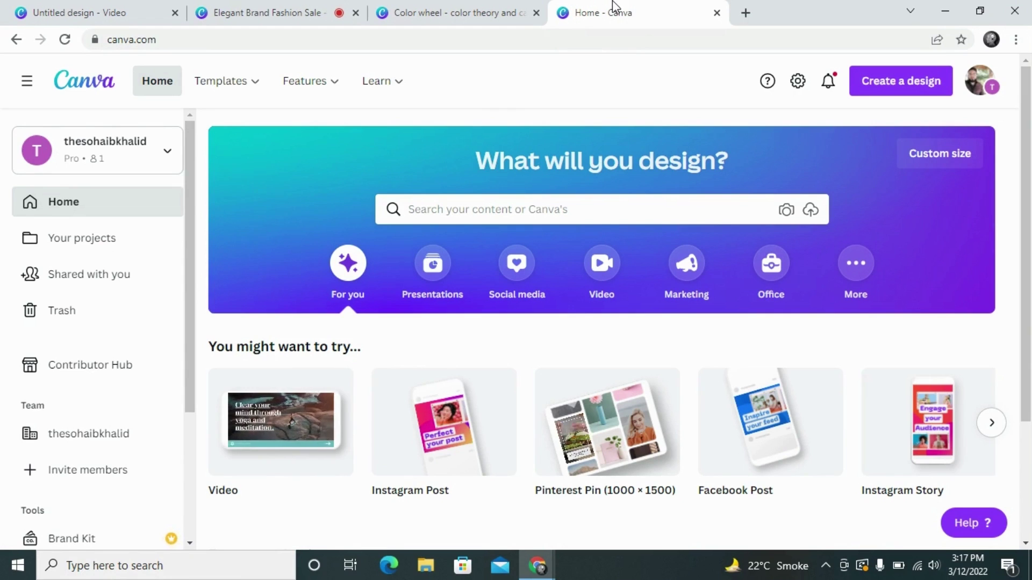
Step: Create a new blank Instagram Post design from the Canva home page and close the leftover home page
{"action": "left_click", "coordinate": [892, 85]}
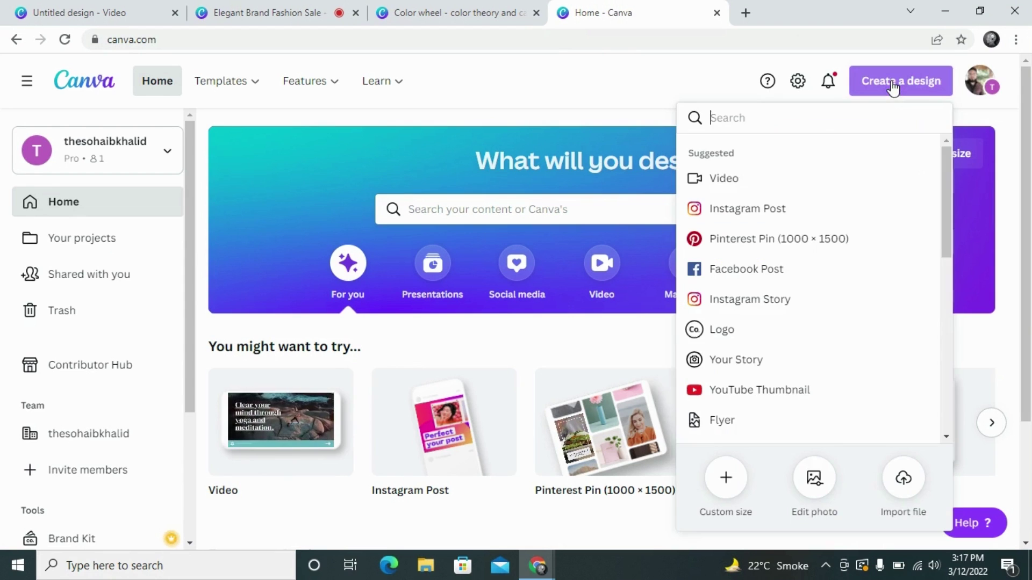
{"action": "left_click", "coordinate": [729, 210]}
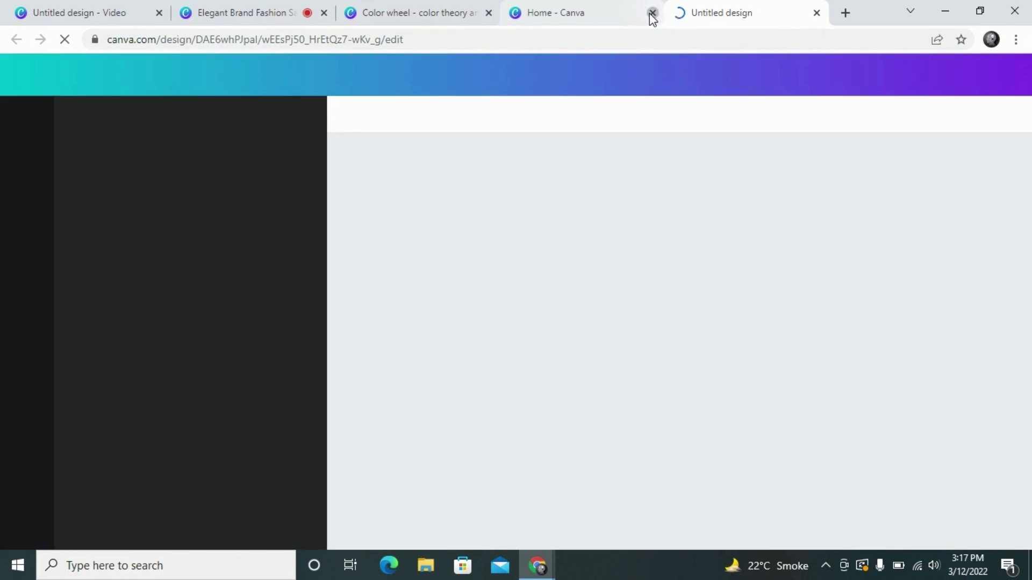
{"action": "left_click", "coordinate": [653, 12]}
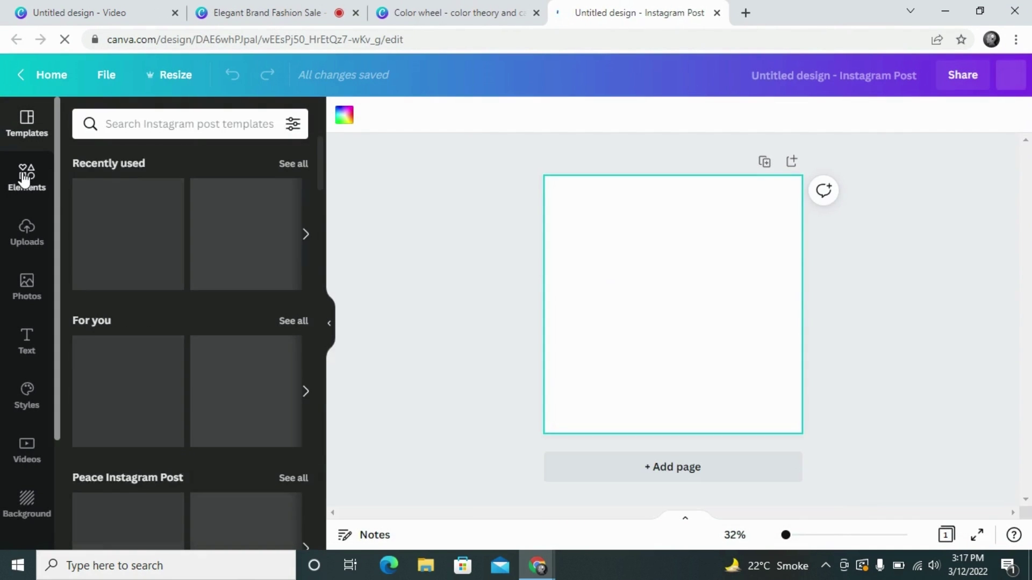
Step: Search the design elements for "frame"
{"action": "left_click", "coordinate": [24, 180]}
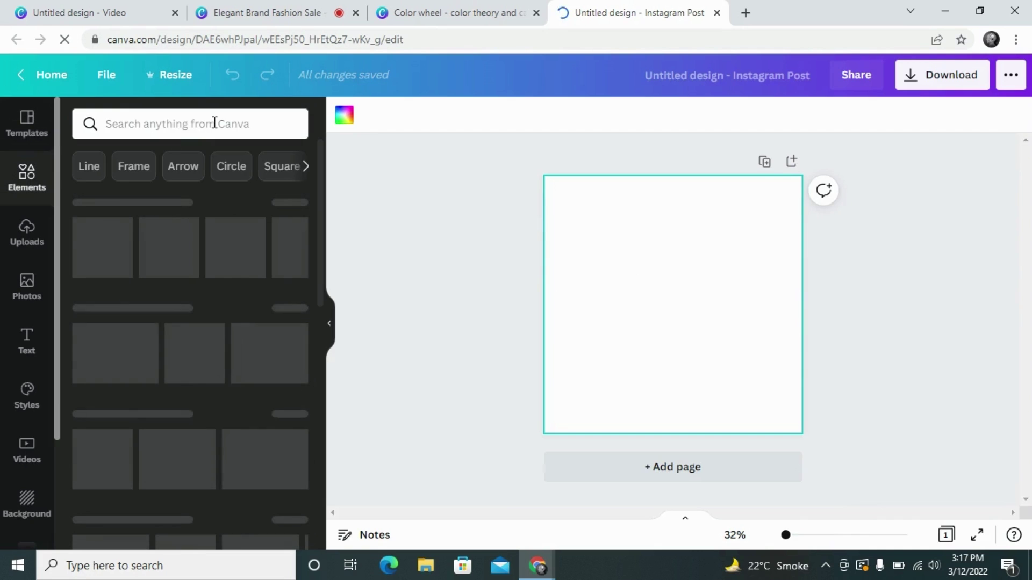
{"action": "left_click", "coordinate": [171, 125]}
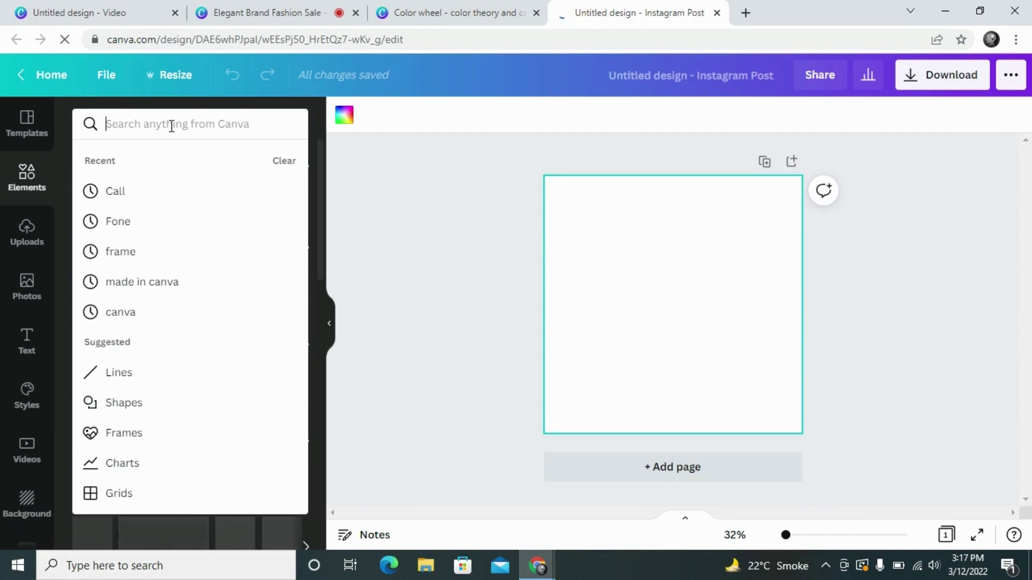
{"action": "type", "text": "frame"}
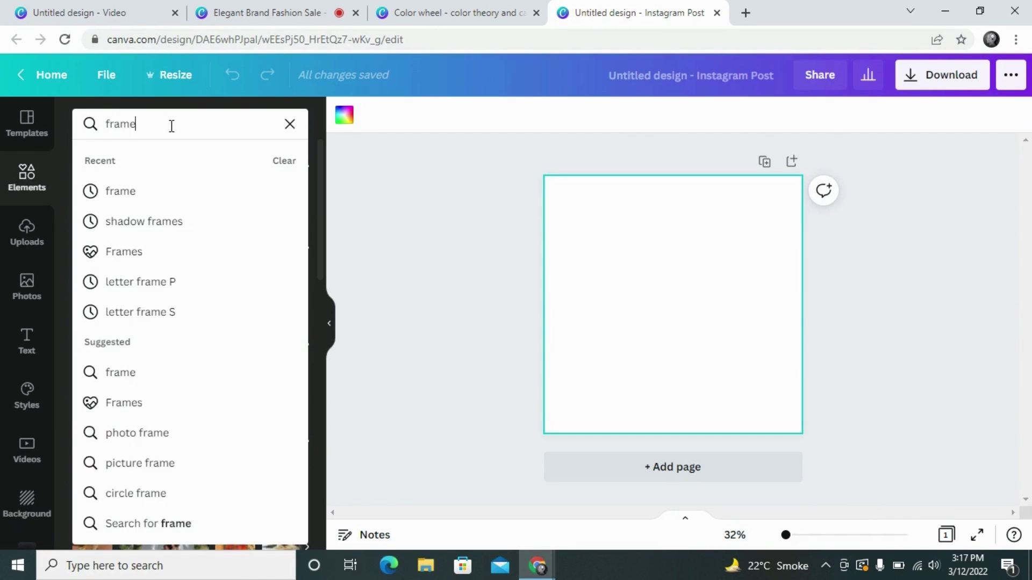
{"action": "key", "text": "Return"}
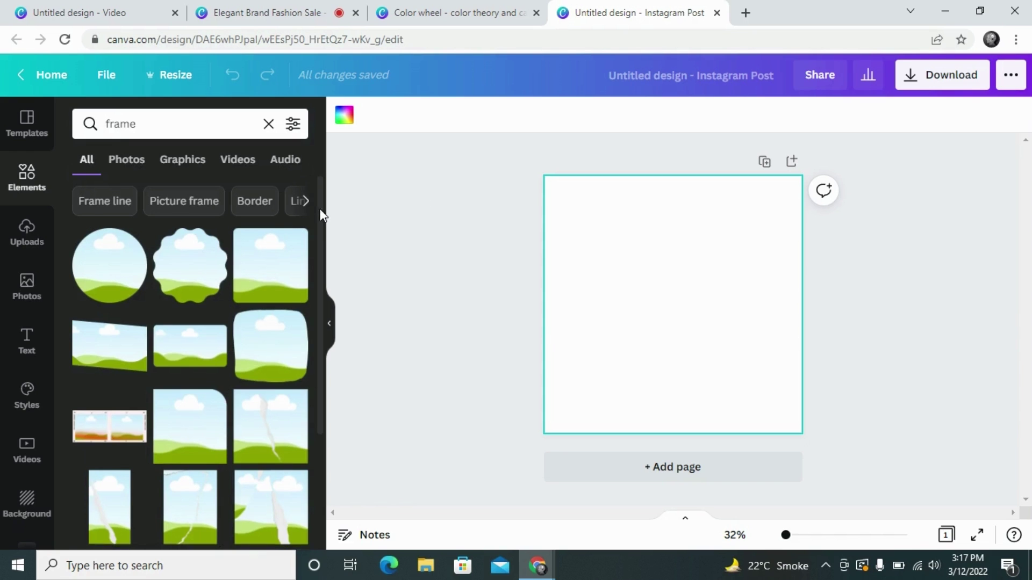
Step: Add a plain circular frame, enlarge it and place it at the page's upper-right corner, slightly overlapping the edges
{"action": "scroll", "coordinate": [320, 207], "scroll_direction": "down", "scroll_amount": 4}
{"action": "scroll", "coordinate": [325, 385], "scroll_direction": "down", "scroll_amount": 5}
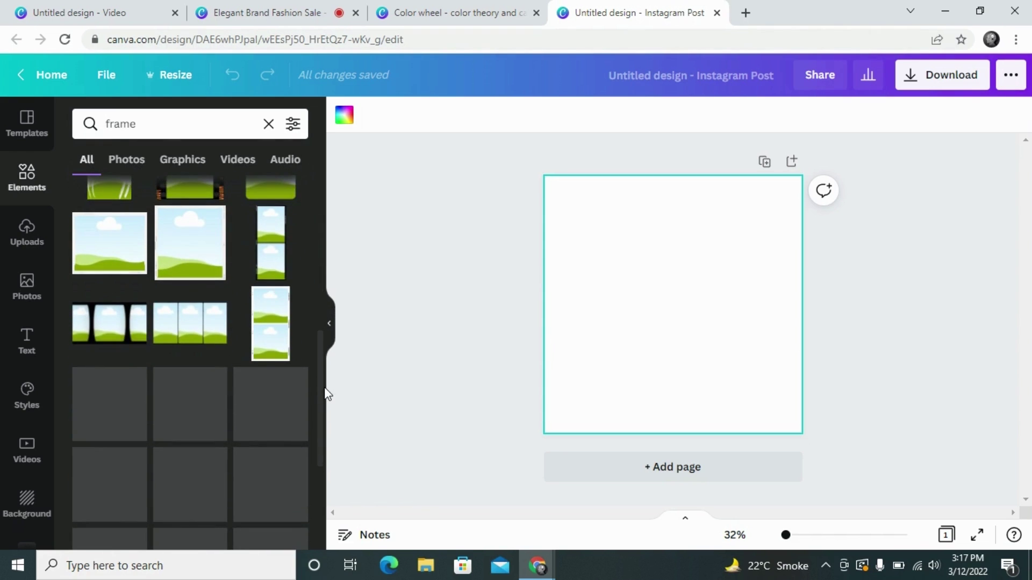
{"action": "scroll", "coordinate": [322, 424], "scroll_direction": "down", "scroll_amount": 5}
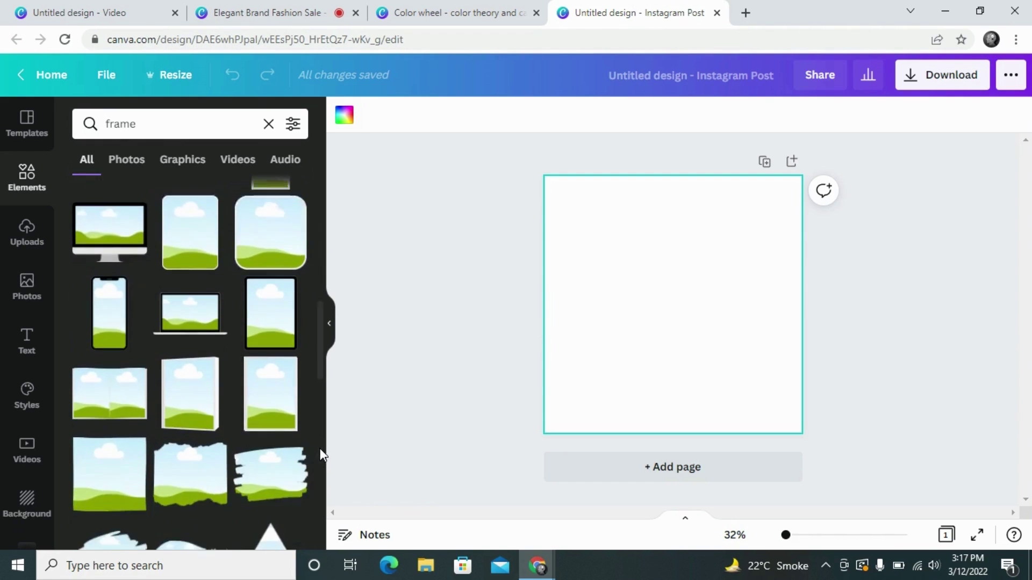
{"action": "scroll", "coordinate": [319, 457], "scroll_direction": "up", "scroll_amount": 5}
{"action": "scroll", "coordinate": [323, 413], "scroll_direction": "up", "scroll_amount": 2}
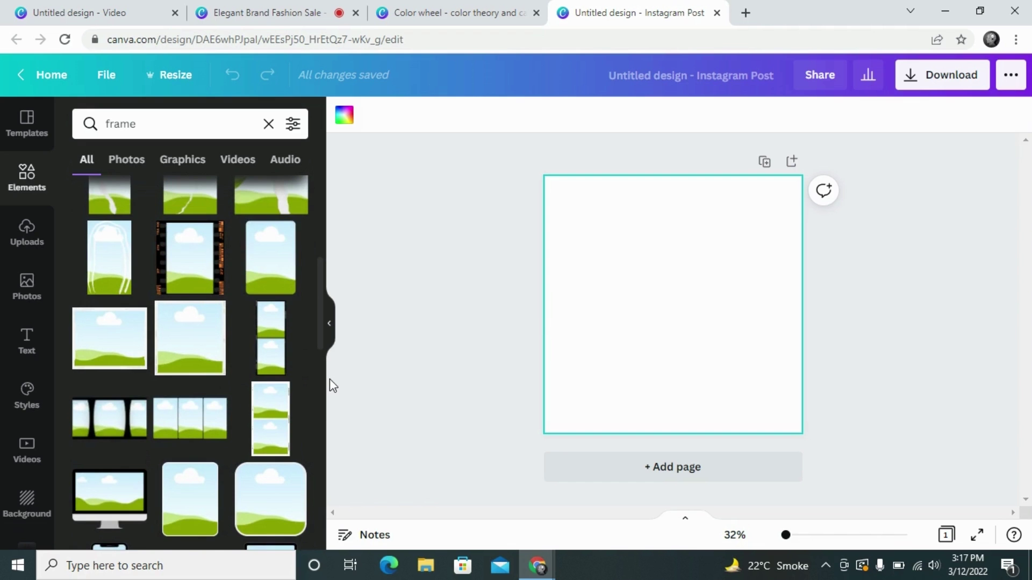
{"action": "scroll", "coordinate": [330, 379], "scroll_direction": "up", "scroll_amount": 2}
{"action": "scroll", "coordinate": [339, 381], "scroll_direction": "down", "scroll_amount": 8}
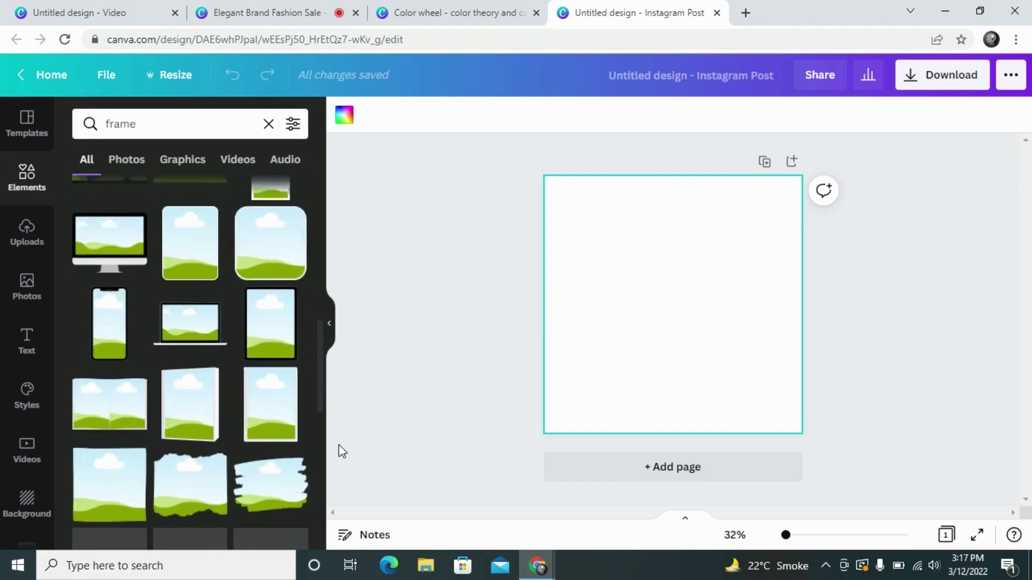
{"action": "scroll", "coordinate": [333, 526], "scroll_direction": "down", "scroll_amount": 3}
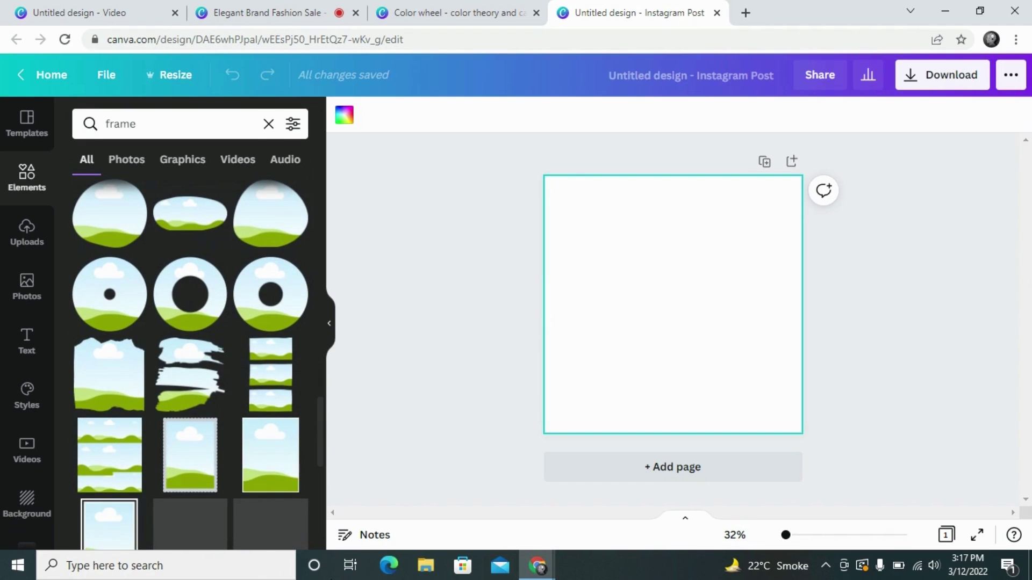
{"action": "left_click_drag", "start_coordinate": [318, 408], "coordinate": [324, 492]}
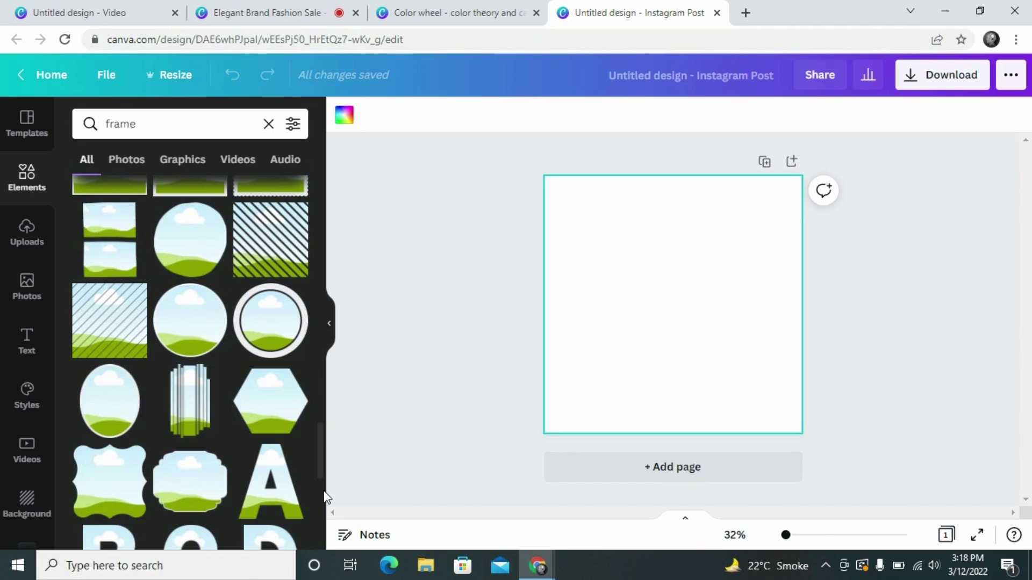
{"action": "left_click", "coordinate": [184, 311]}
{"action": "left_click_drag", "start_coordinate": [738, 233], "coordinate": [791, 194]}
{"action": "left_click_drag", "start_coordinate": [689, 274], "coordinate": [720, 238]}
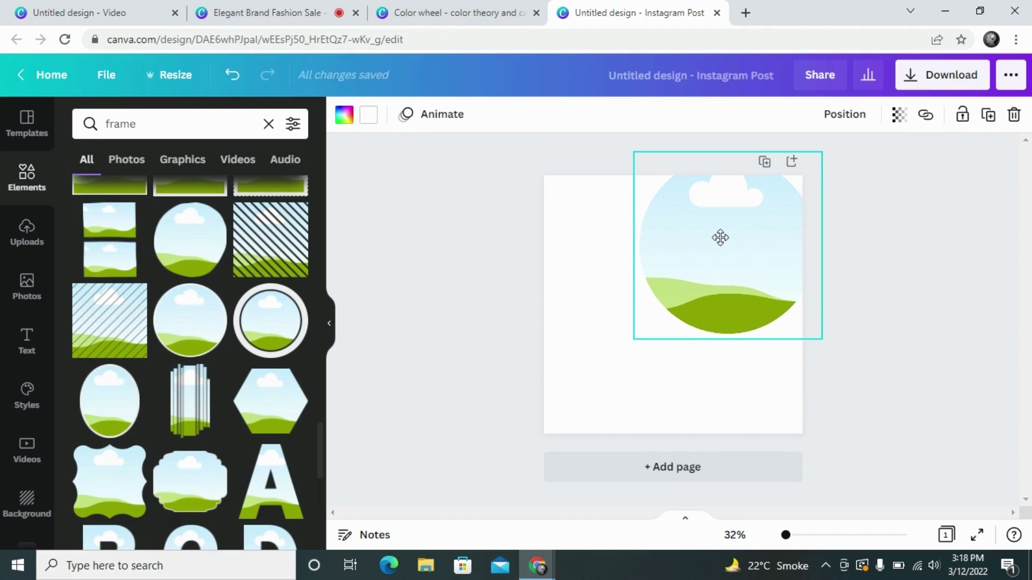
{"action": "left_click", "coordinate": [568, 315]}
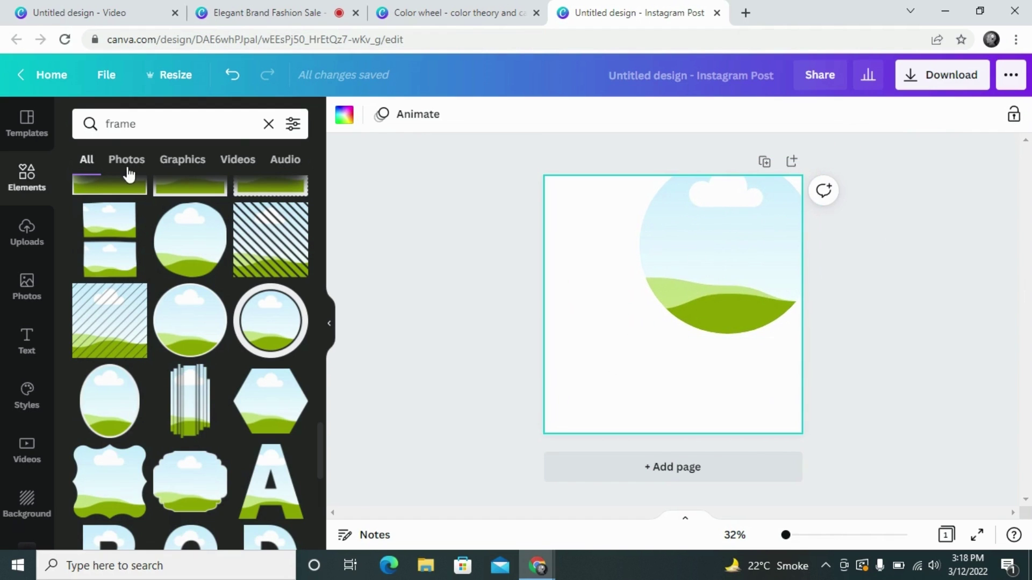
Step: Add a square shape and stretch it into a full-height rectangle covering about the left half of the page
{"action": "left_click", "coordinate": [268, 124]}
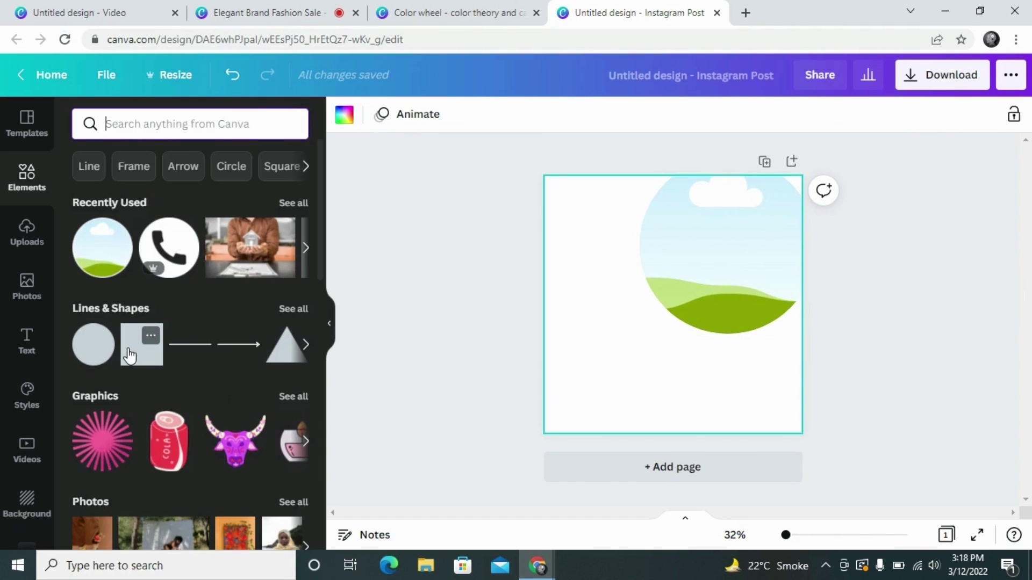
{"action": "left_click", "coordinate": [129, 356]}
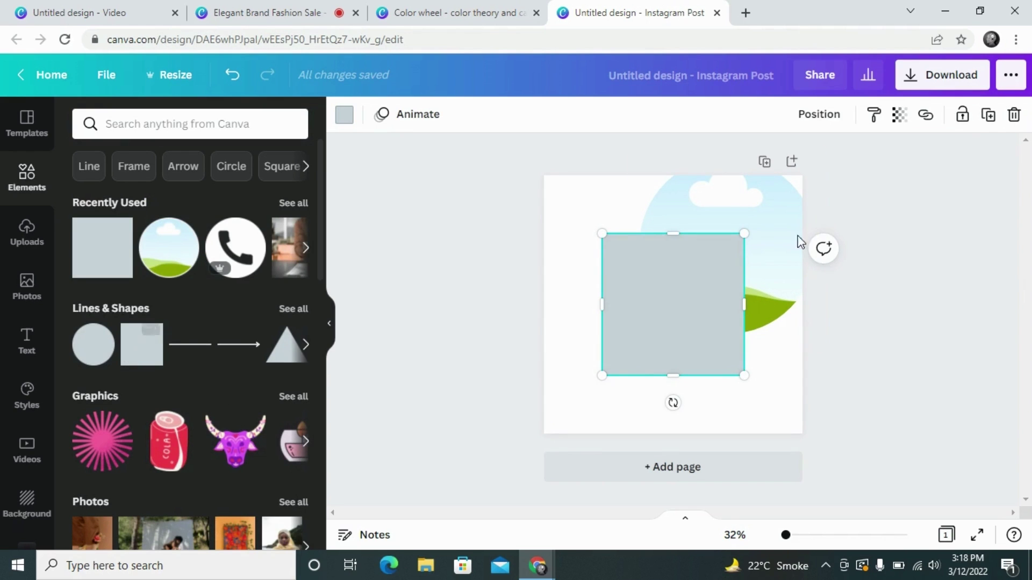
{"action": "left_click_drag", "start_coordinate": [648, 301], "coordinate": [584, 245]}
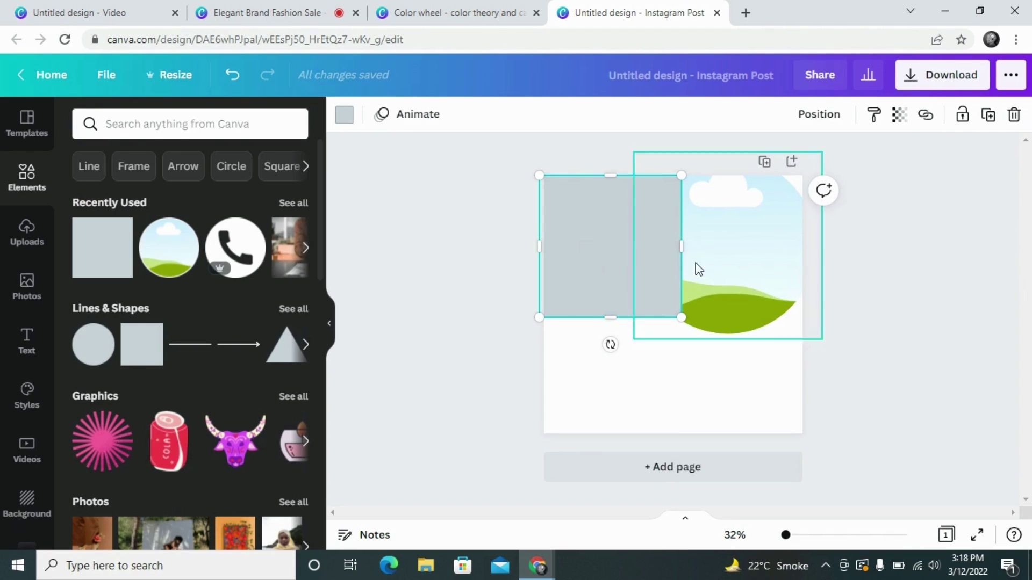
{"action": "mouse_move", "coordinate": [681, 248]}
{"action": "left_mouse_down"}
{"action": "mouse_move", "coordinate": [671, 251]}
{"action": "mouse_move", "coordinate": [682, 250]}
{"action": "left_mouse_up"}
{"action": "left_click_drag", "start_coordinate": [607, 324], "coordinate": [608, 433]}
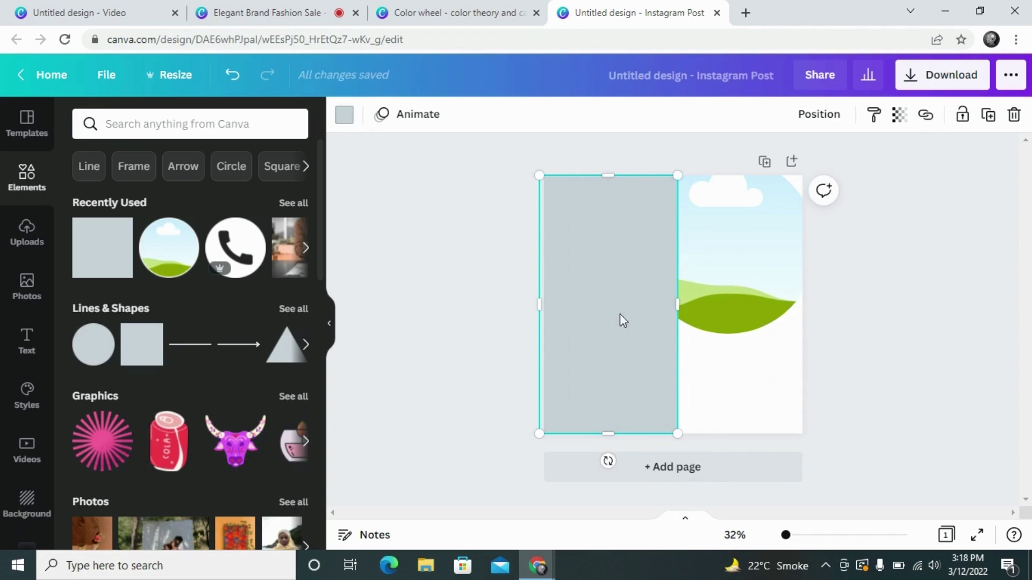
{"action": "left_click", "coordinate": [460, 298]}
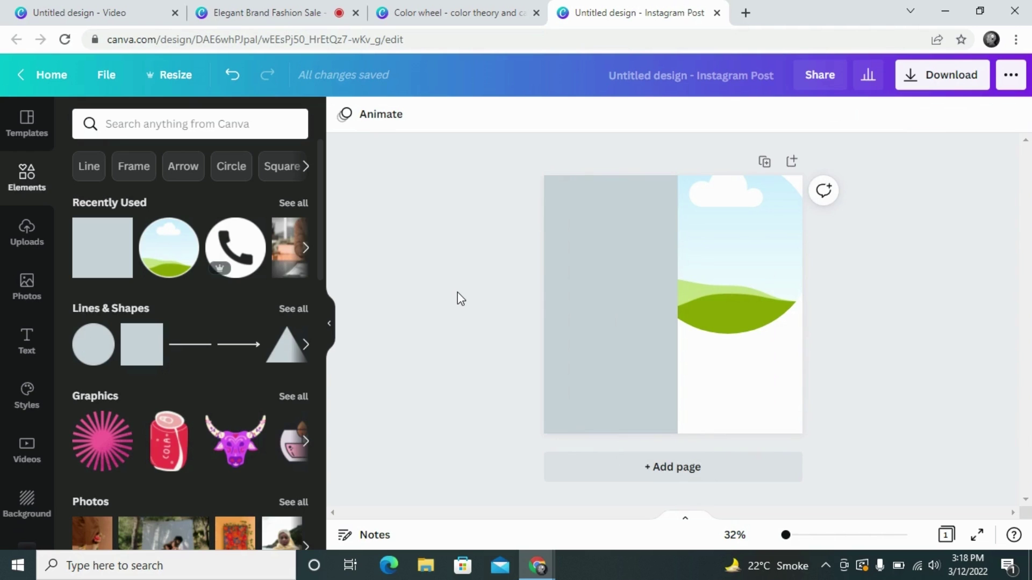
Step: Duplicate the left rectangle, rotate the copy 90° and fit it across the bottom of the page below the circular frame
{"action": "left_click", "coordinate": [651, 384]}
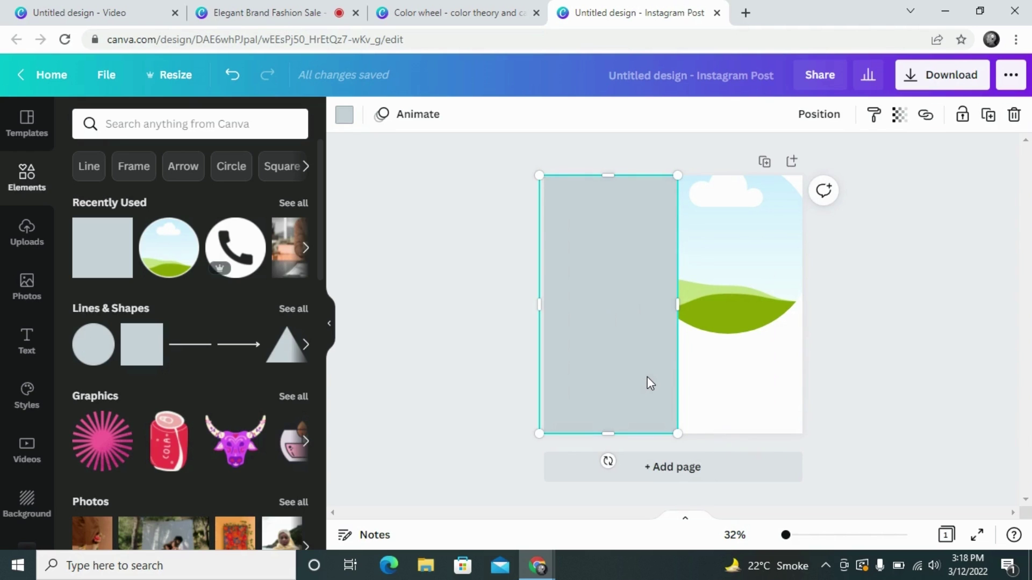
{"action": "key", "text": "shift+Right"}
{"action": "key", "text": "shift+Right"}
{"action": "key", "text": "shift+Down"}
{"action": "key", "text": "shift+Down"}
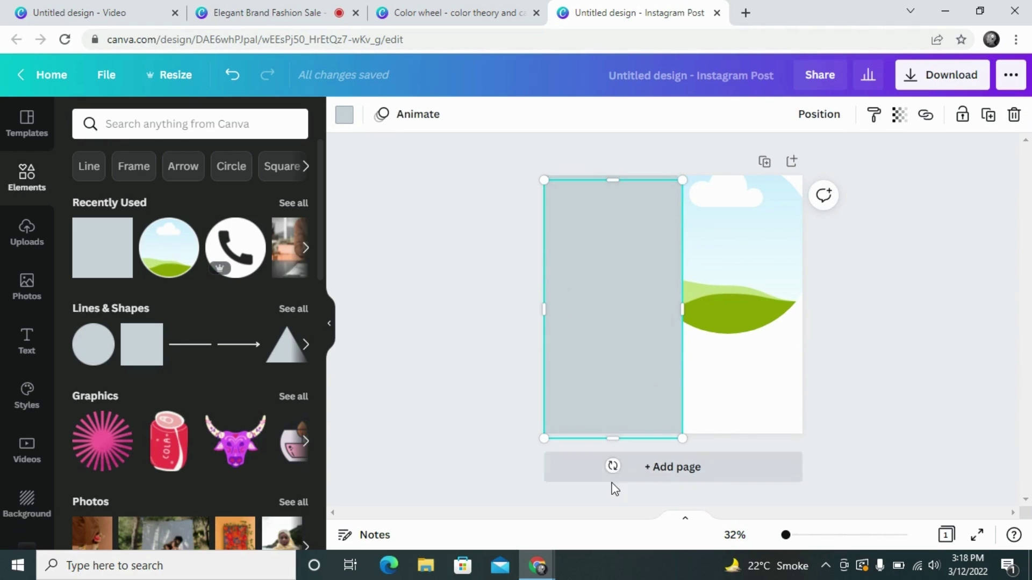
{"action": "left_click_drag", "start_coordinate": [613, 465], "coordinate": [745, 306]}
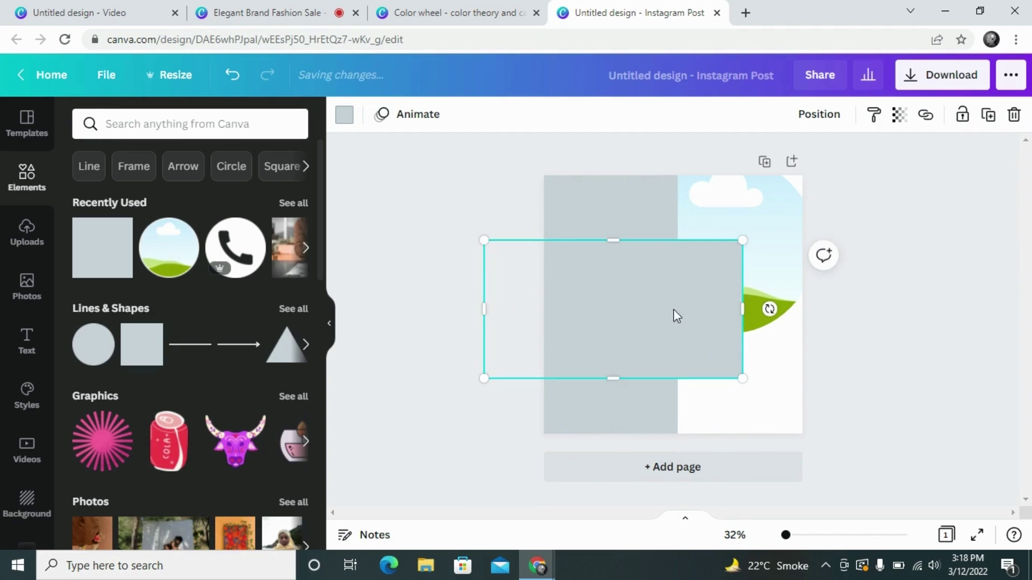
{"action": "left_click_drag", "start_coordinate": [650, 313], "coordinate": [710, 370]}
{"action": "left_click_drag", "start_coordinate": [681, 304], "coordinate": [676, 339]}
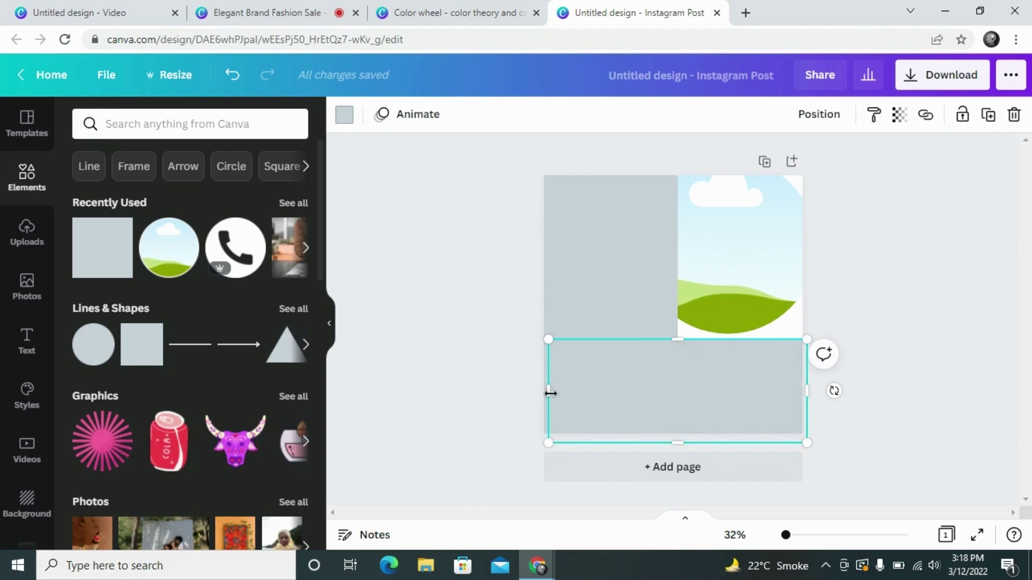
Step: Enlarge the circular frame so it fills the whole open area at the page's upper right
{"action": "left_click", "coordinate": [785, 265]}
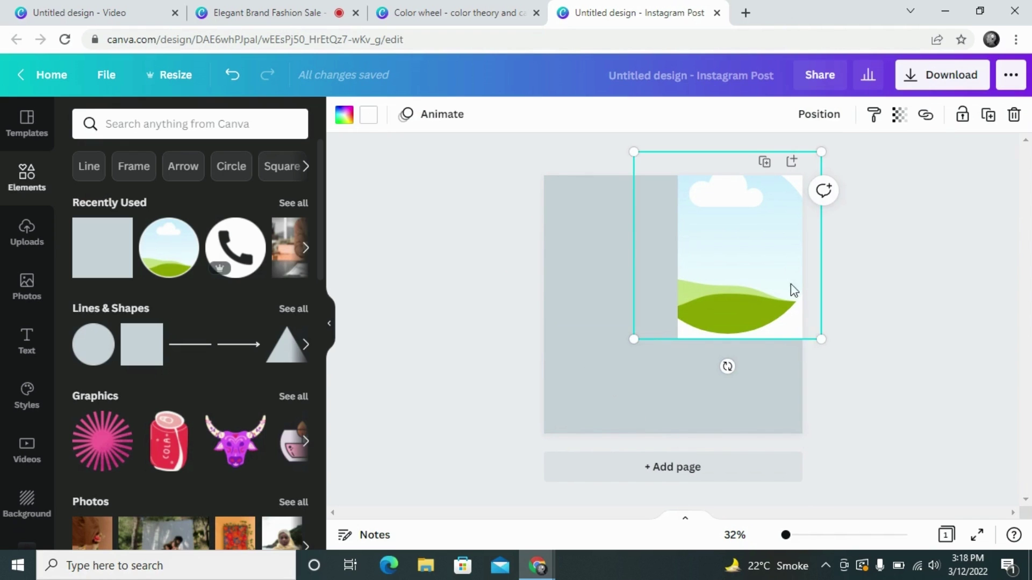
{"action": "left_click_drag", "start_coordinate": [818, 340], "coordinate": [861, 379]}
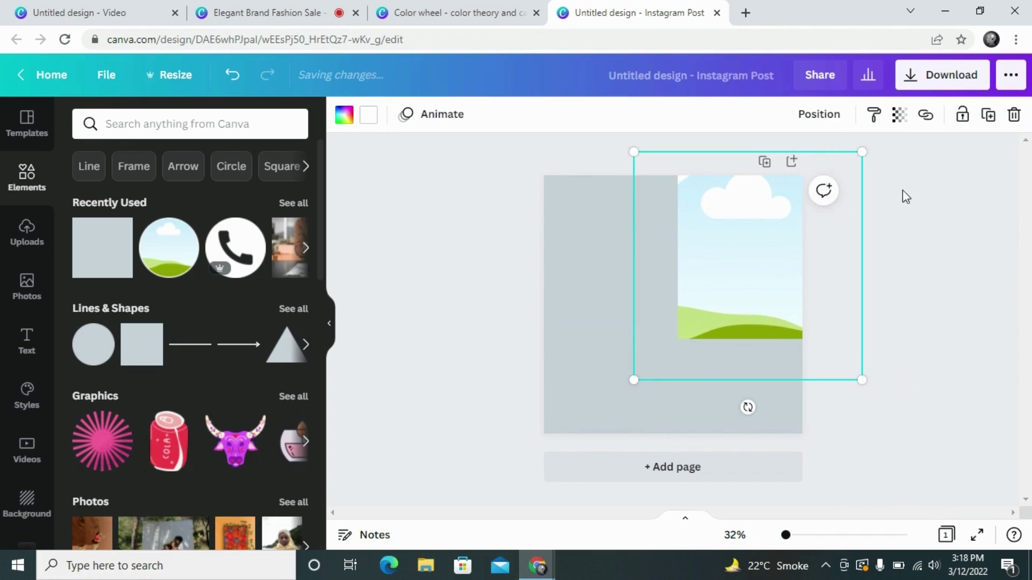
Step: Bring the circular frame forward so it lies in front of both rectangles, and deselect it
{"action": "left_click", "coordinate": [820, 118]}
{"action": "left_click", "coordinate": [613, 160]}
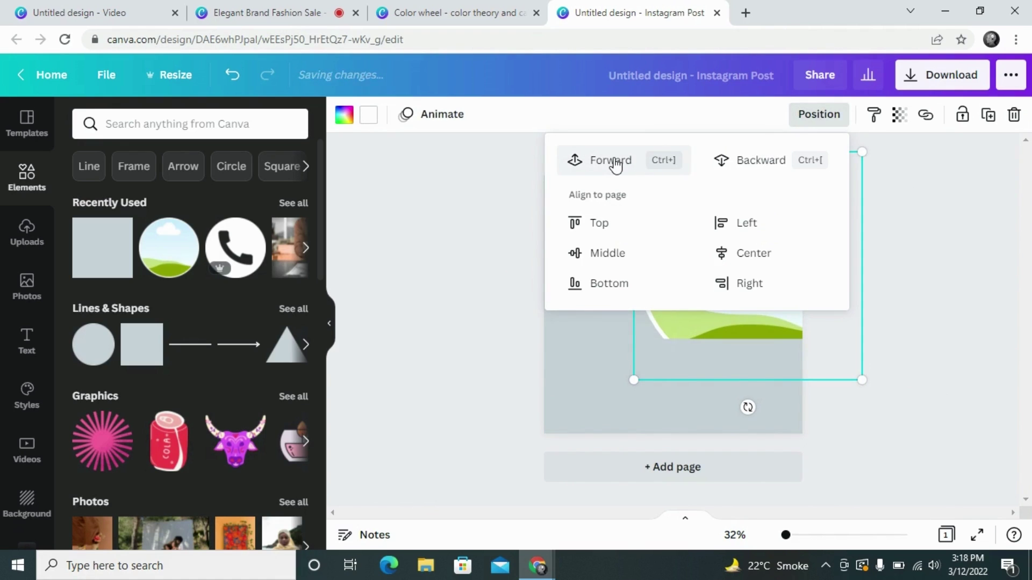
{"action": "left_click", "coordinate": [368, 245]}
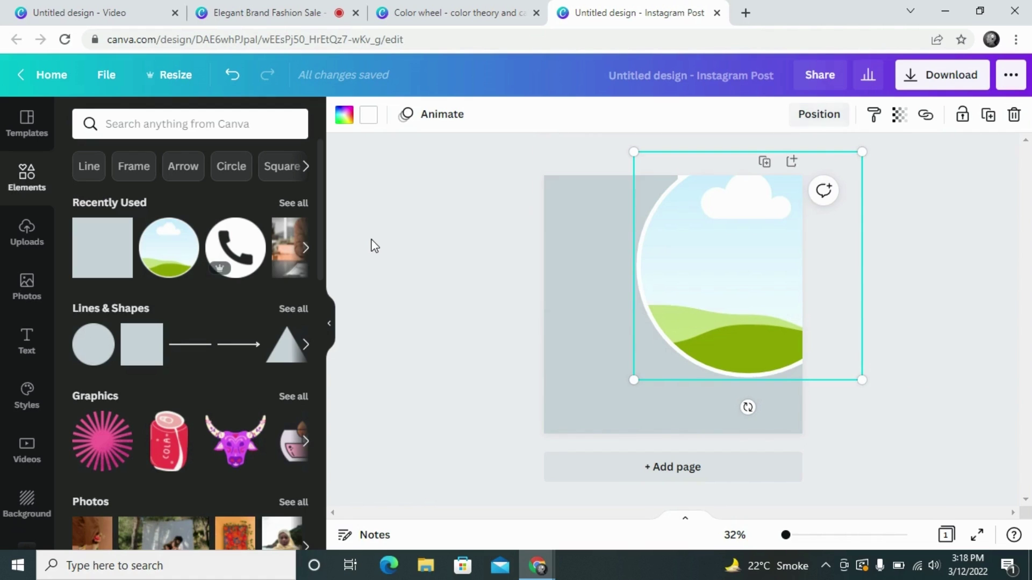
{"action": "left_click", "coordinate": [439, 254]}
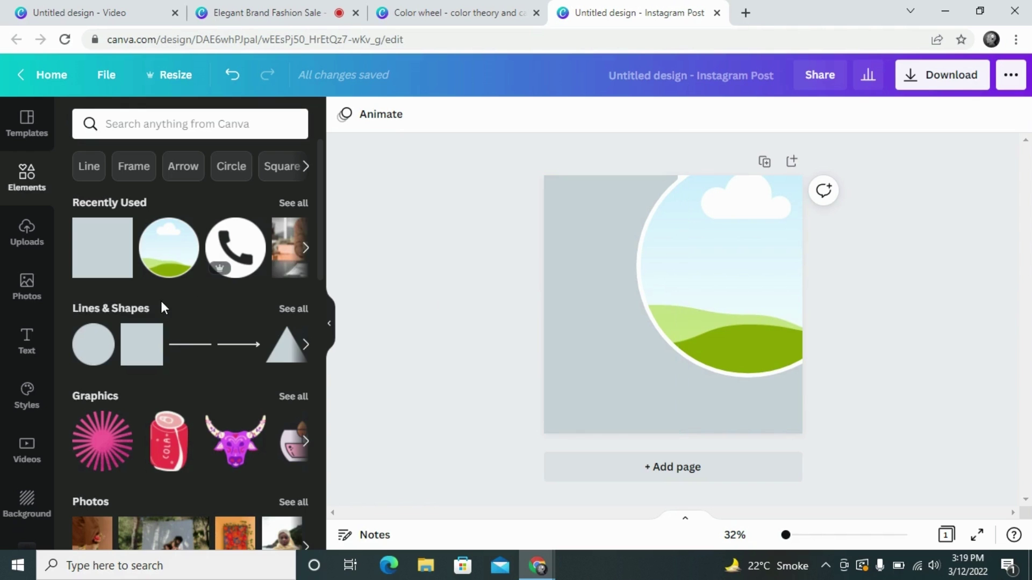
Step: Search the photos for "real state" and place the picture of three people in the large-windowed room into the circular frame
{"action": "left_click", "coordinate": [24, 290]}
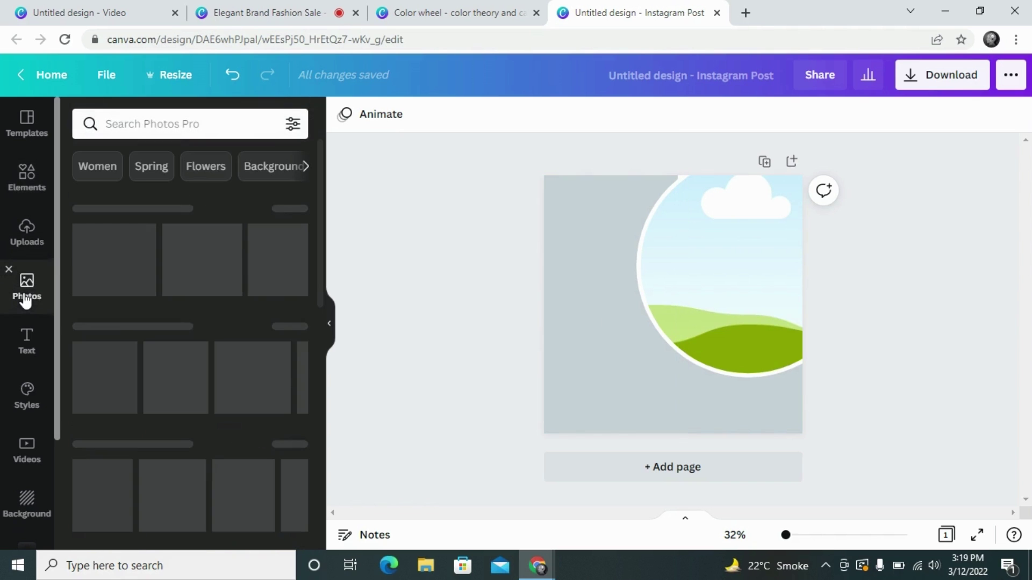
{"action": "left_click", "coordinate": [205, 124]}
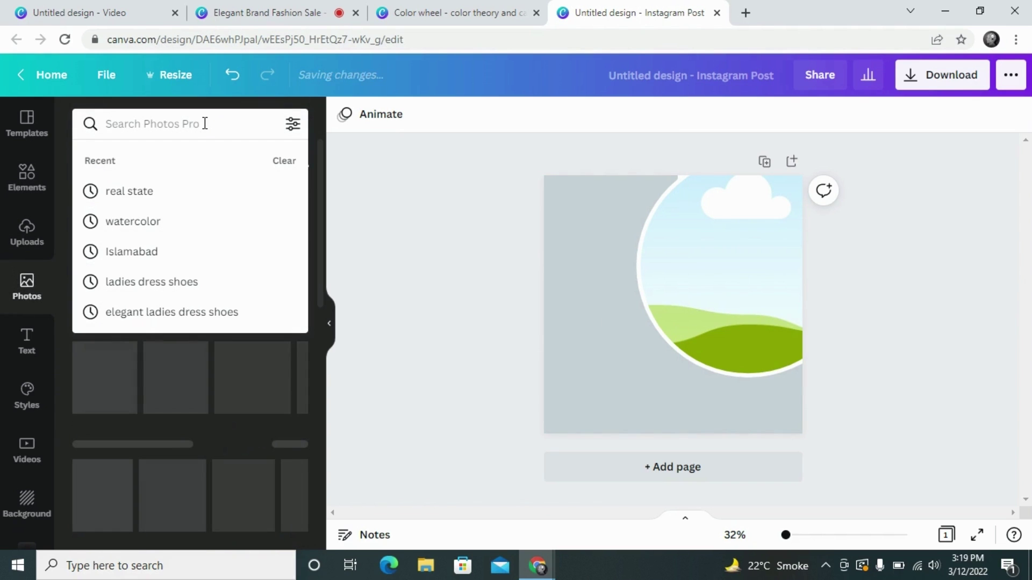
{"action": "left_click", "coordinate": [145, 182]}
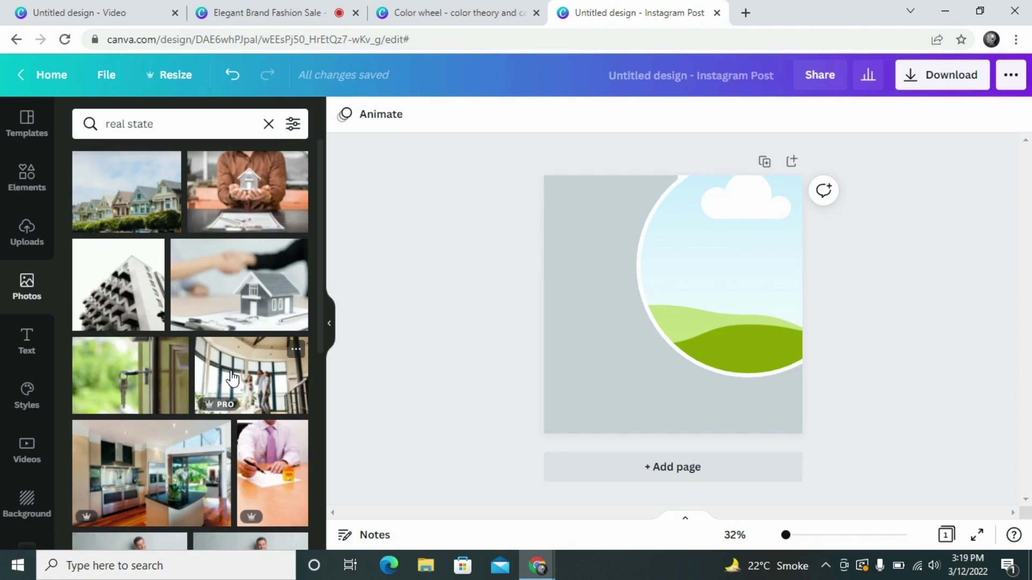
{"action": "left_click_drag", "start_coordinate": [231, 378], "coordinate": [688, 277]}
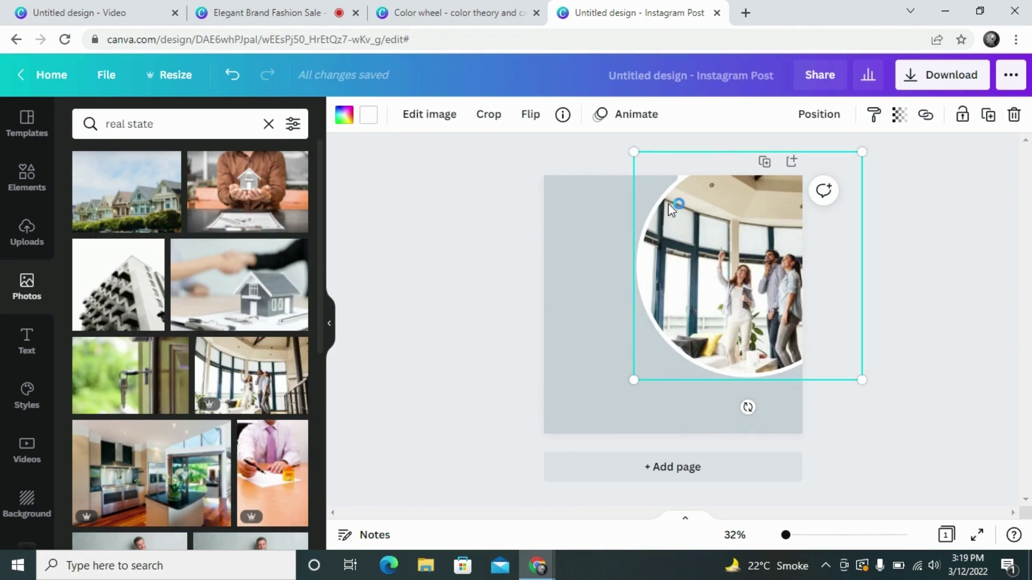
Step: Recolour the circular frame's white border to beige #DCCEB5, sampled from the ceiling in the photo
{"action": "left_click", "coordinate": [369, 115]}
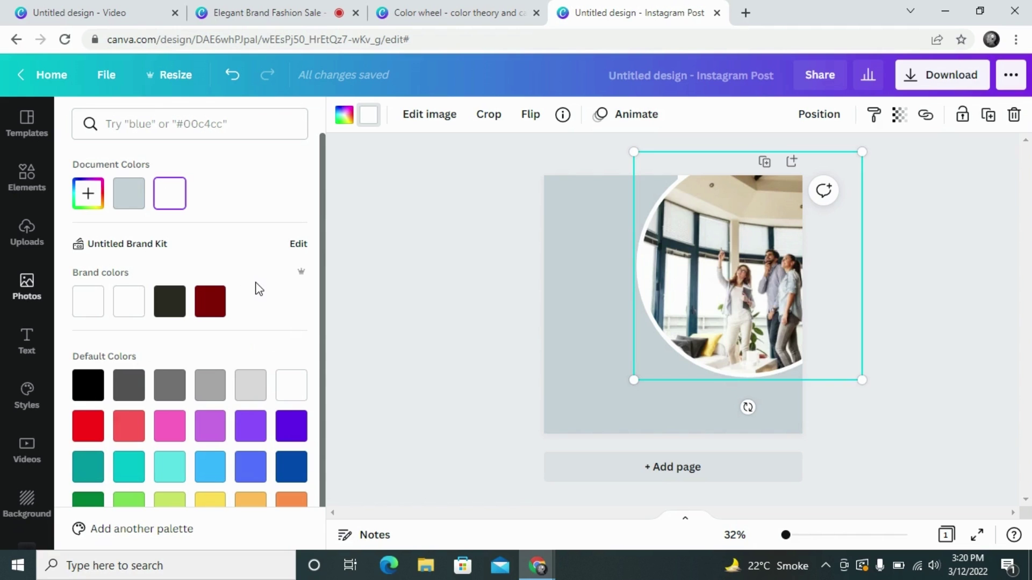
{"action": "left_click", "coordinate": [88, 194]}
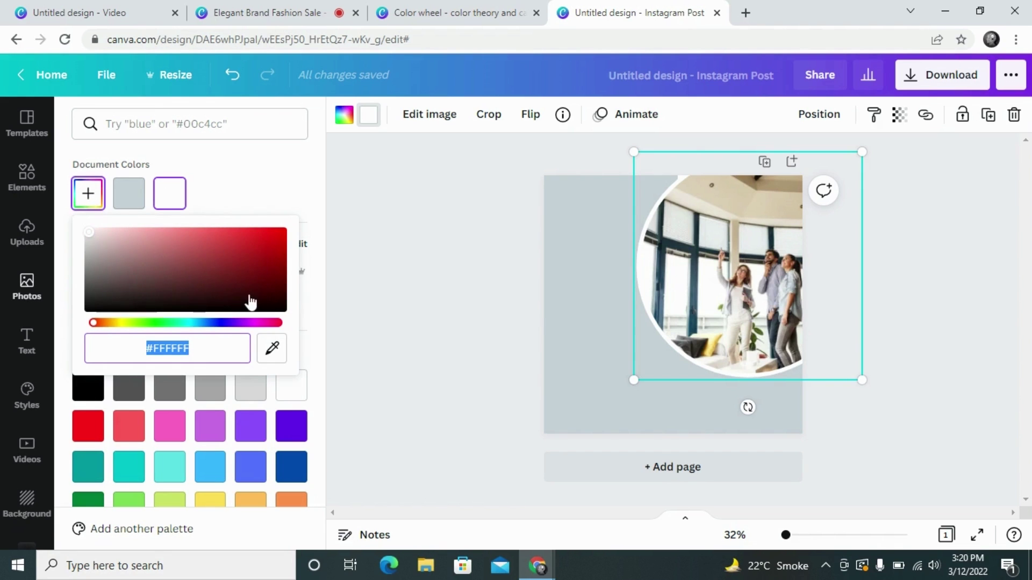
{"action": "left_click", "coordinate": [272, 354]}
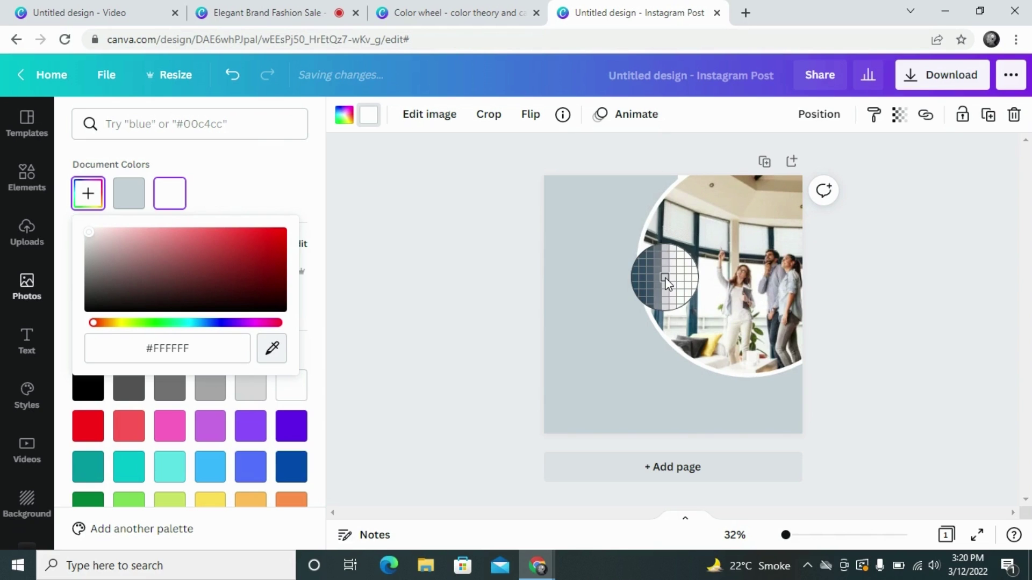
{"action": "left_click", "coordinate": [765, 208]}
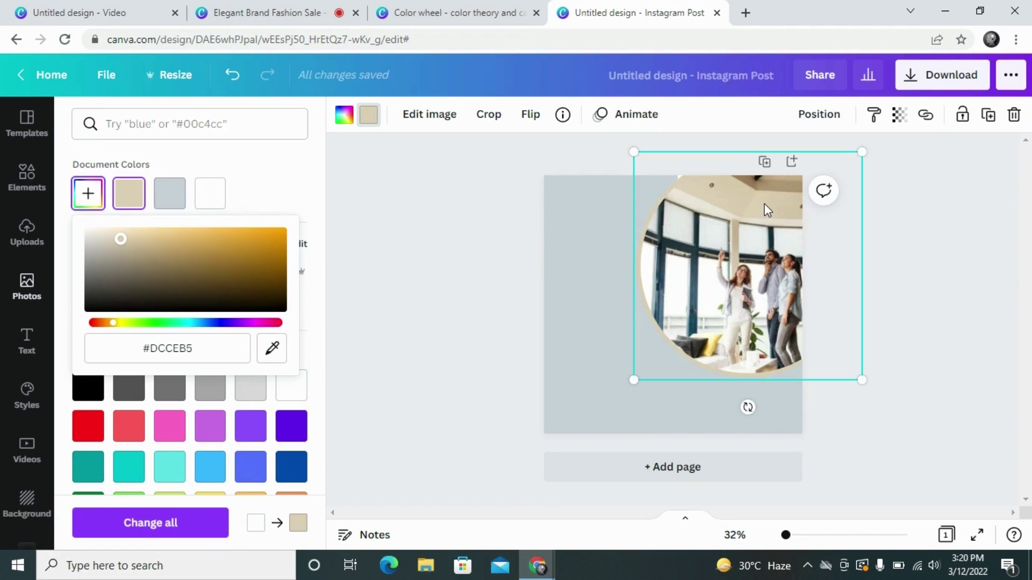
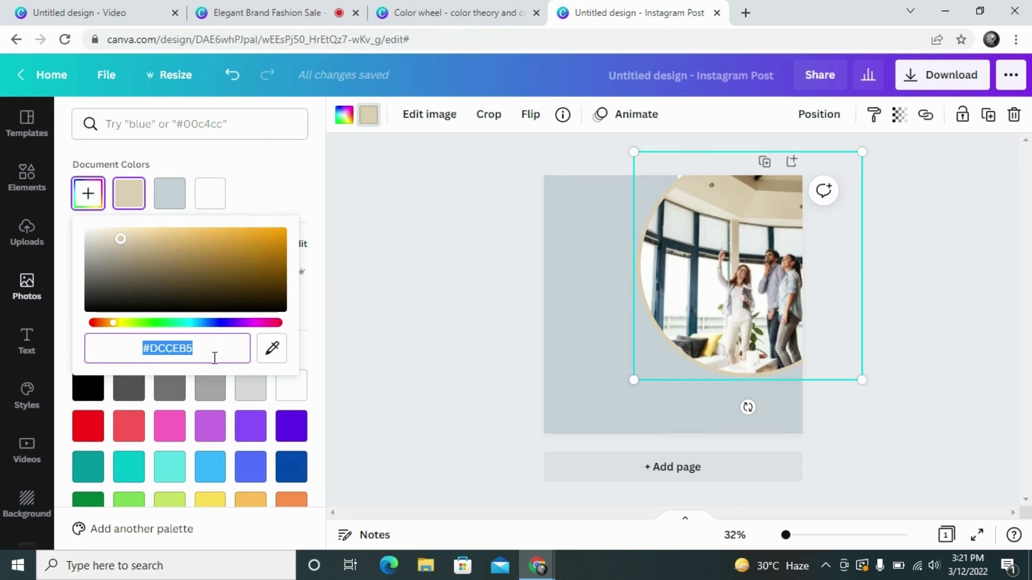
Step: Copy the frame border's hex code and set it as the base colour, #DCCEB5, on the Canva Color wheel page
{"action": "left_click", "coordinate": [197, 348]}
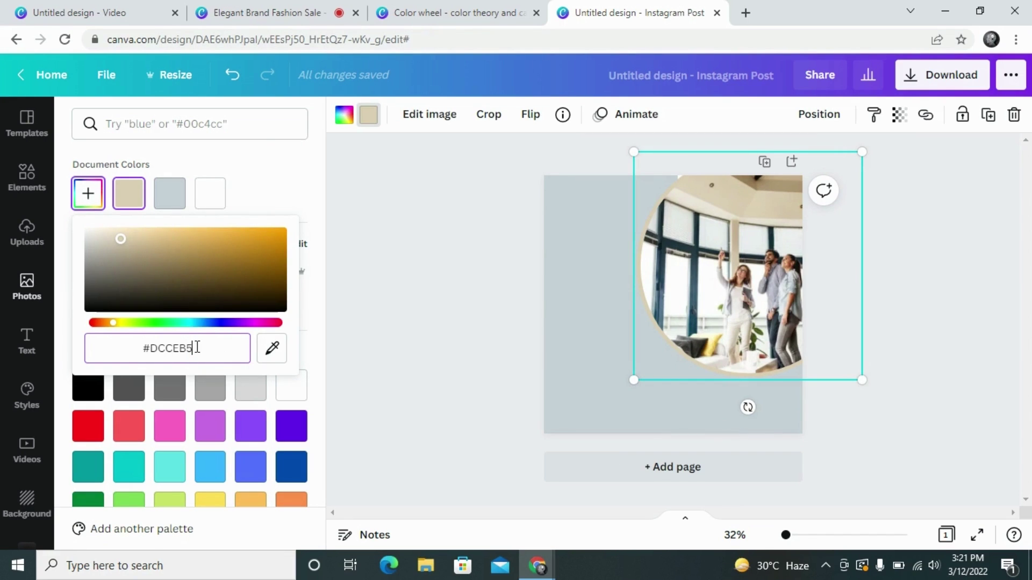
{"action": "left_click_drag", "start_coordinate": [197, 347], "coordinate": [123, 346]}
{"action": "key", "text": "ctrl+c"}
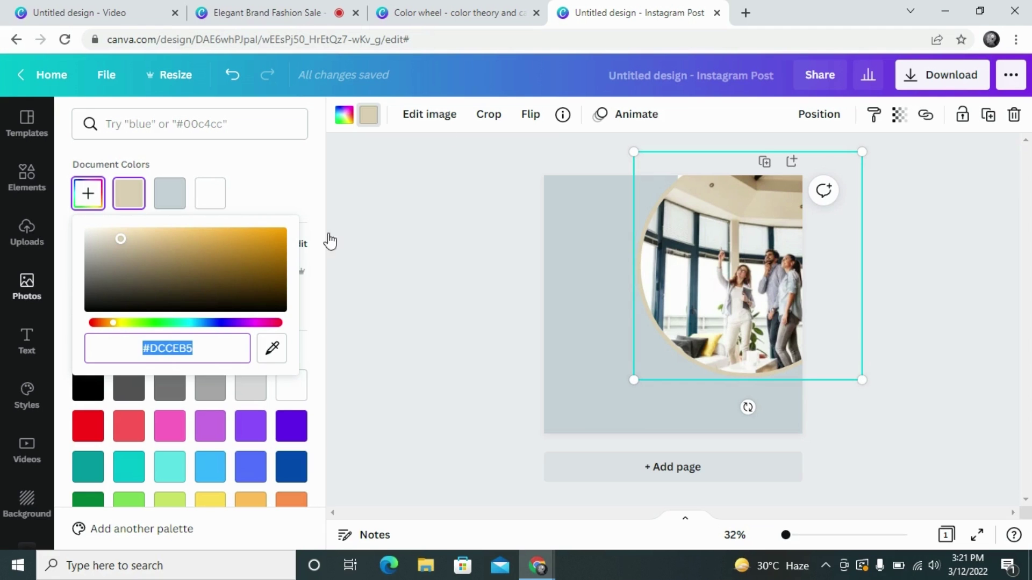
{"action": "left_click", "coordinate": [479, 1]}
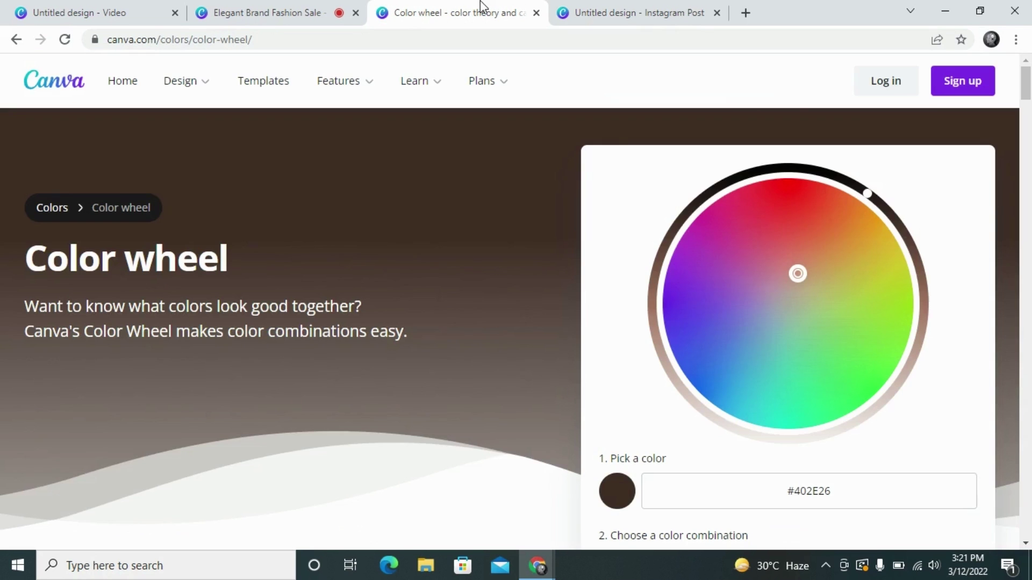
{"action": "left_click_drag", "start_coordinate": [1028, 76], "coordinate": [1028, 97]}
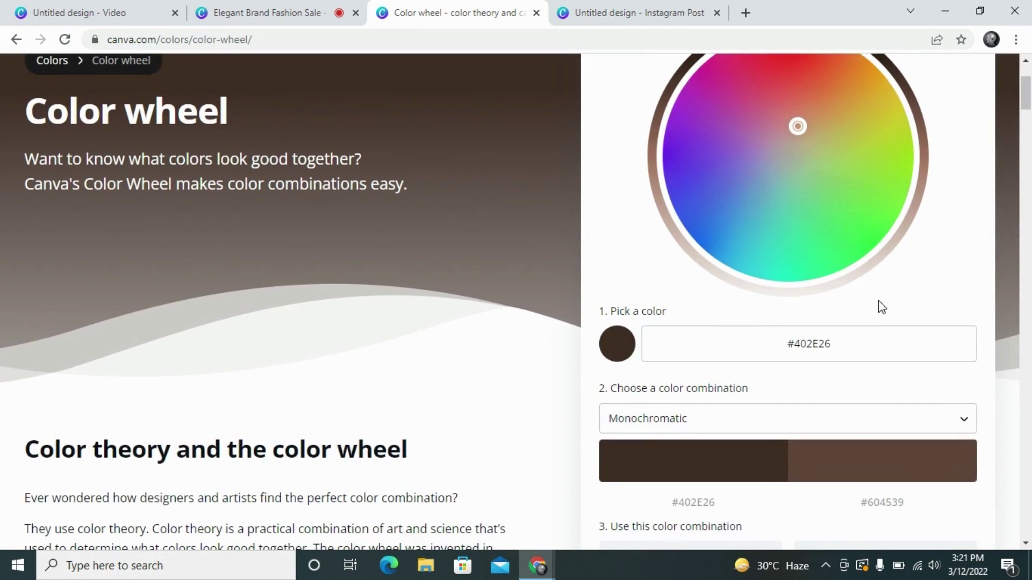
{"action": "left_click_drag", "start_coordinate": [856, 340], "coordinate": [773, 343]}
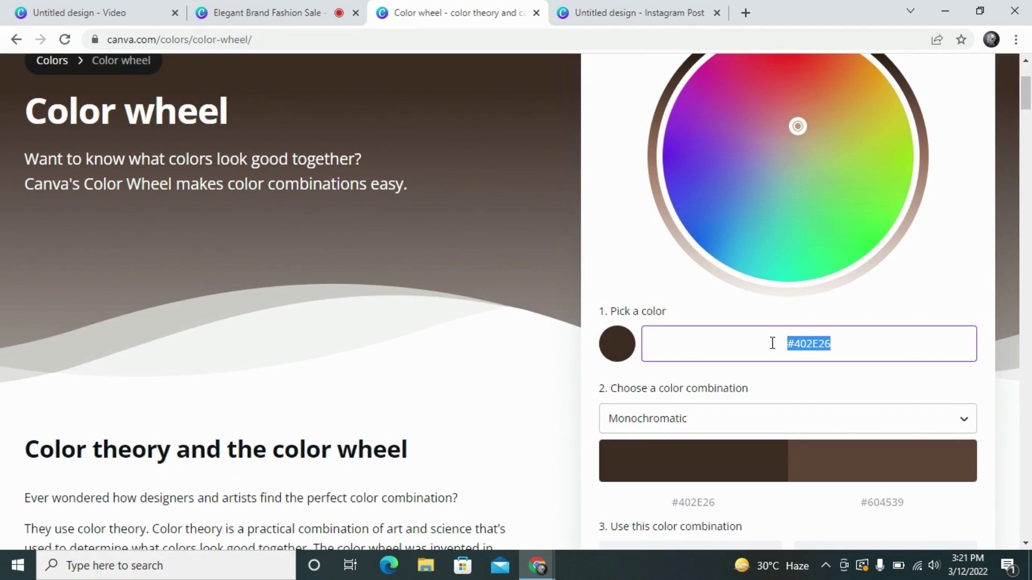
{"action": "key", "text": "ctrl+v"}
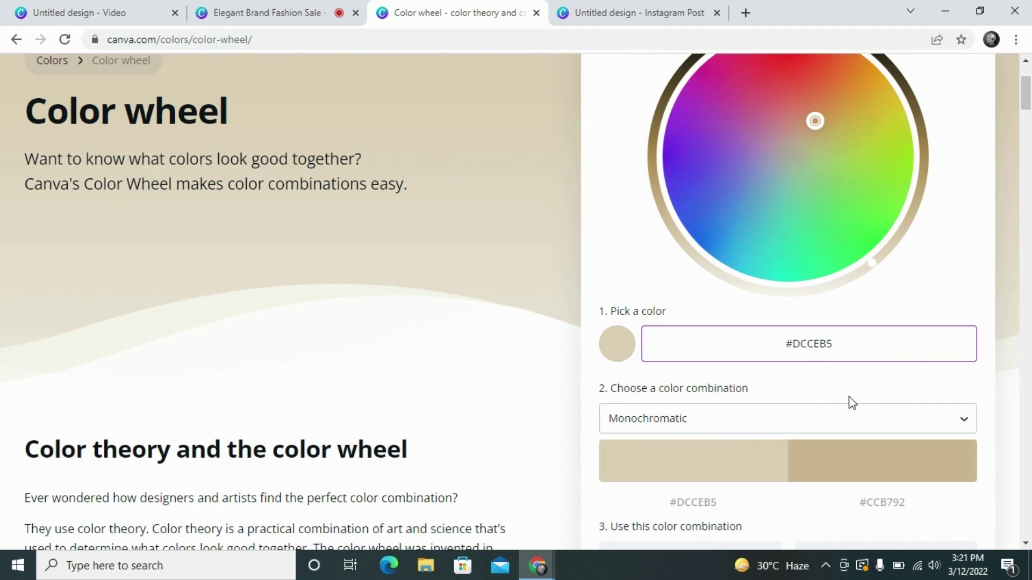
Step: Choose the Complementary colour combination and copy the hex code of the matching blue from its colour editor
{"action": "left_click", "coordinate": [965, 420]}
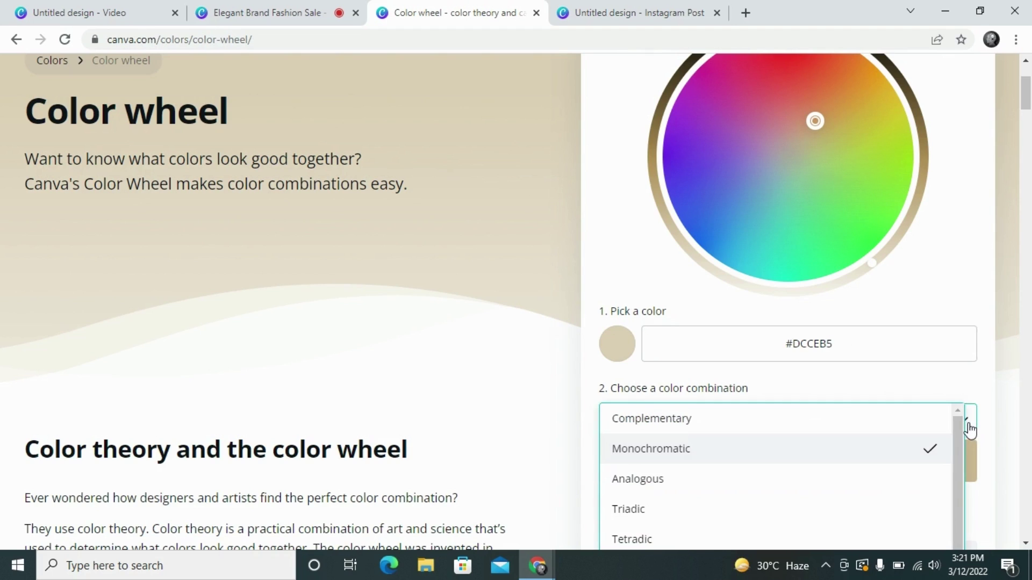
{"action": "left_click", "coordinate": [801, 424]}
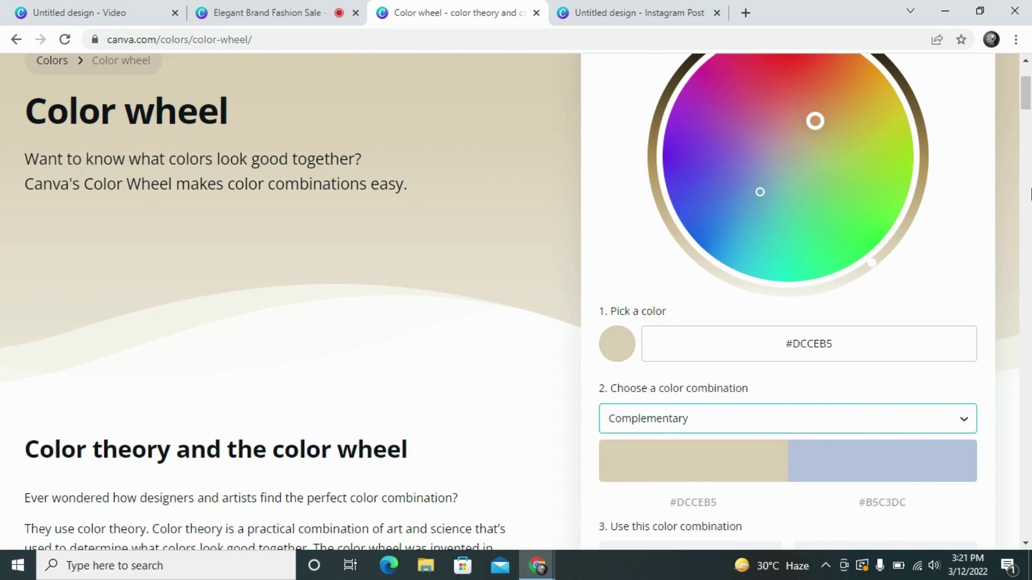
{"action": "scroll", "coordinate": [1030, 120], "scroll_direction": "down", "scroll_amount": 3}
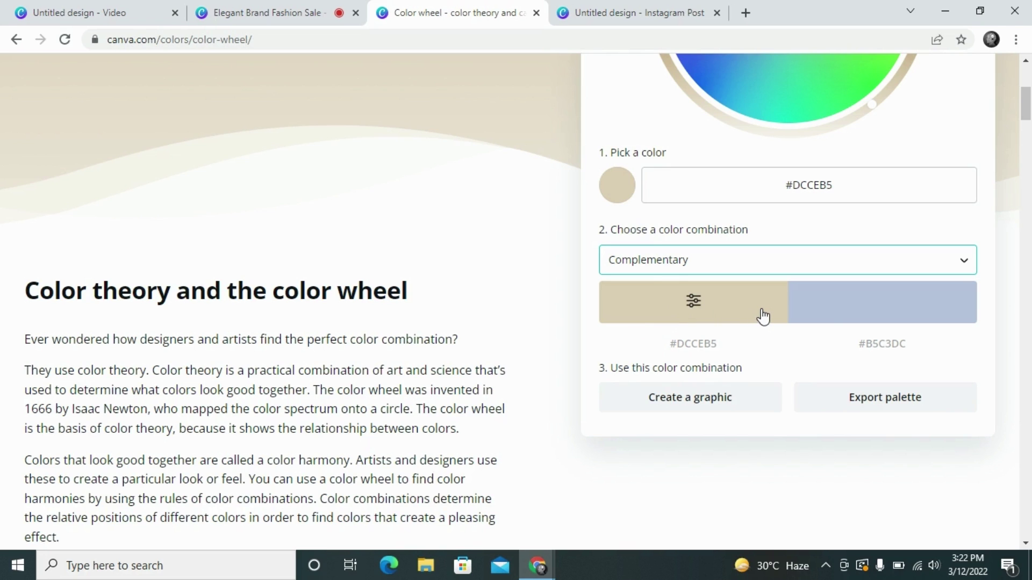
{"action": "left_click", "coordinate": [860, 315]}
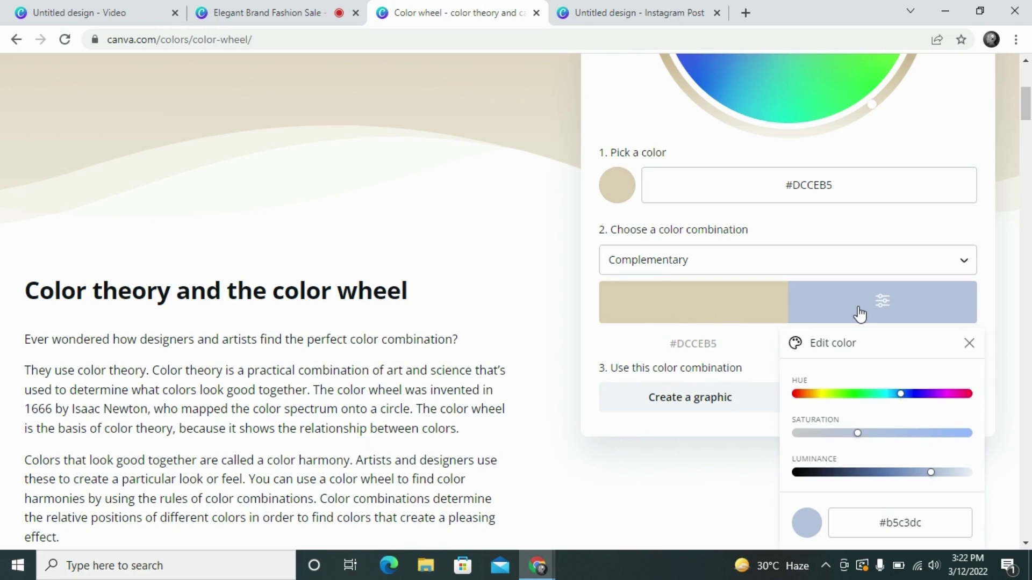
{"action": "scroll", "coordinate": [971, 179], "scroll_direction": "down", "scroll_amount": 6}
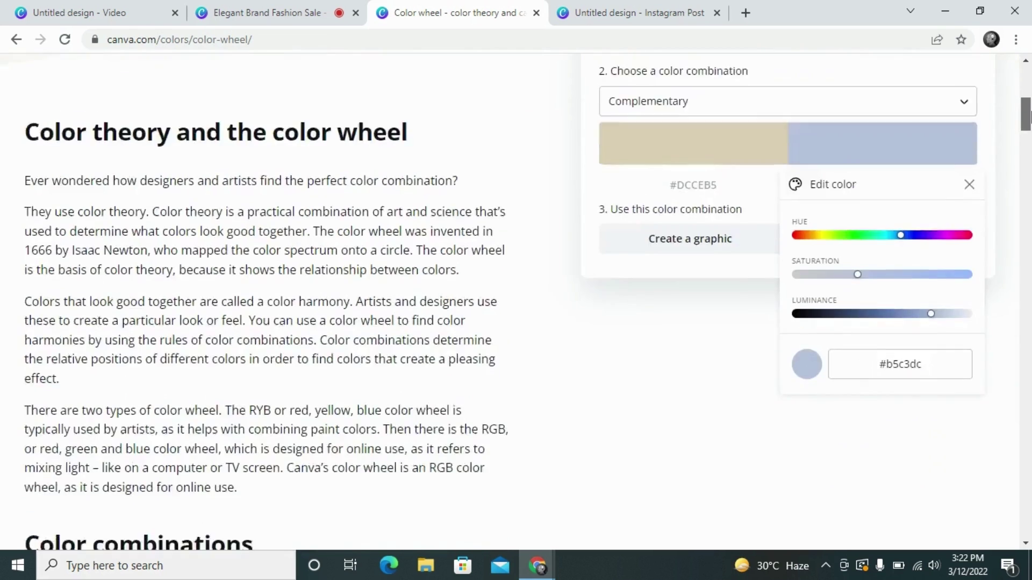
{"action": "left_click_drag", "start_coordinate": [932, 204], "coordinate": [865, 208]}
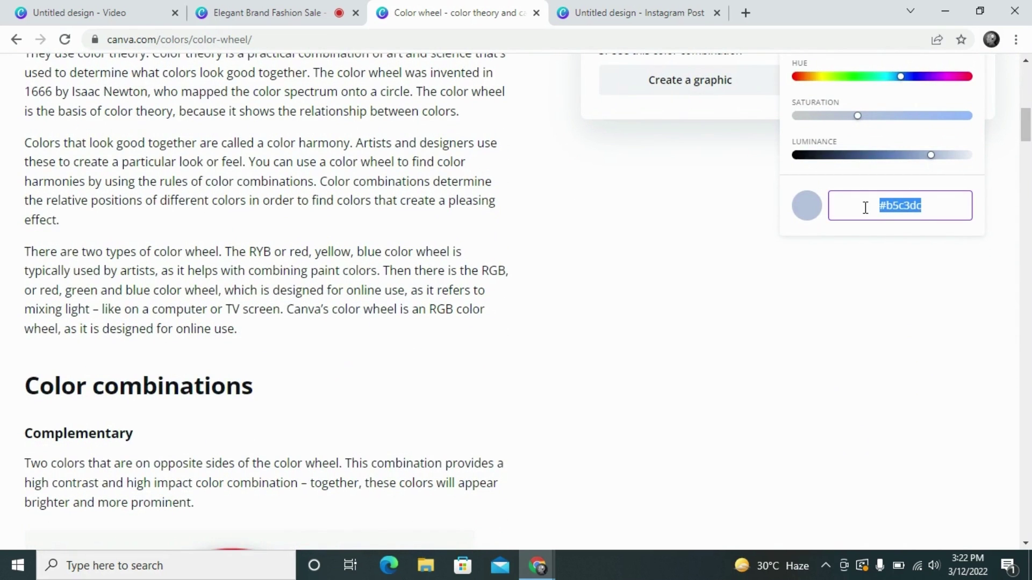
Step: Return to the Instagram post design and set the full-height left rectangle's colour to #B5C3DC
{"action": "left_click", "coordinate": [643, 13]}
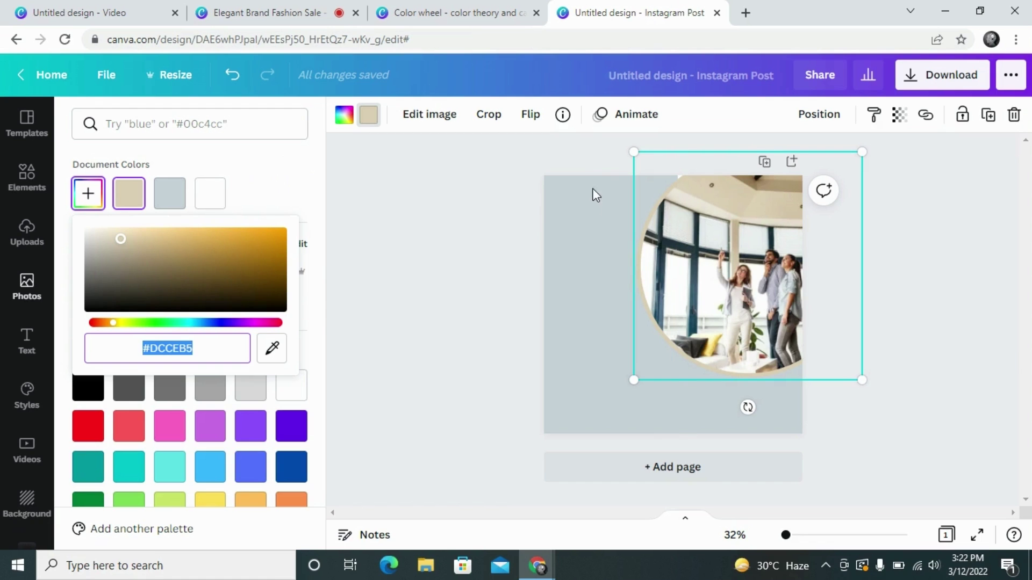
{"action": "left_click", "coordinate": [592, 242]}
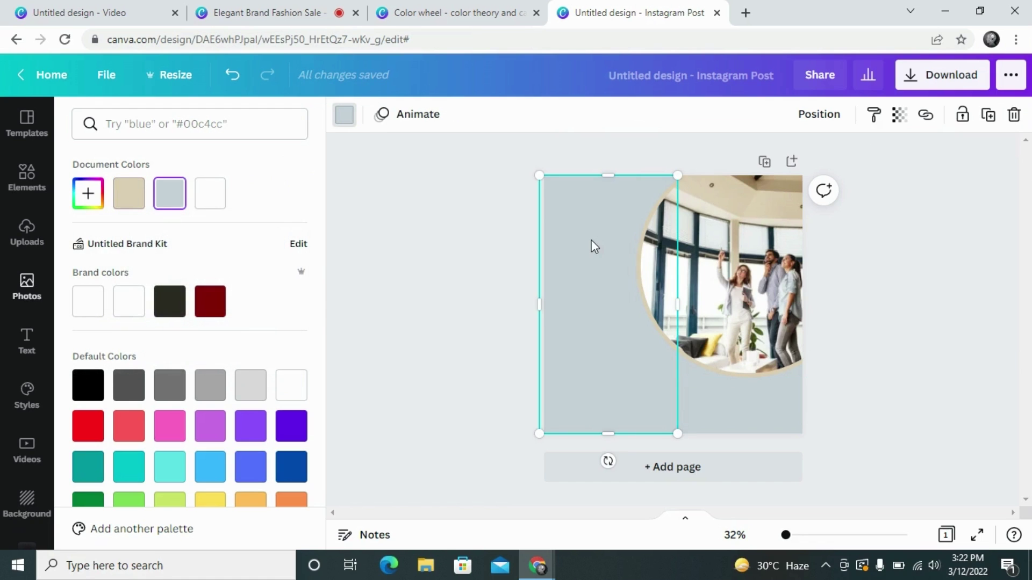
{"action": "left_click", "coordinate": [89, 194]}
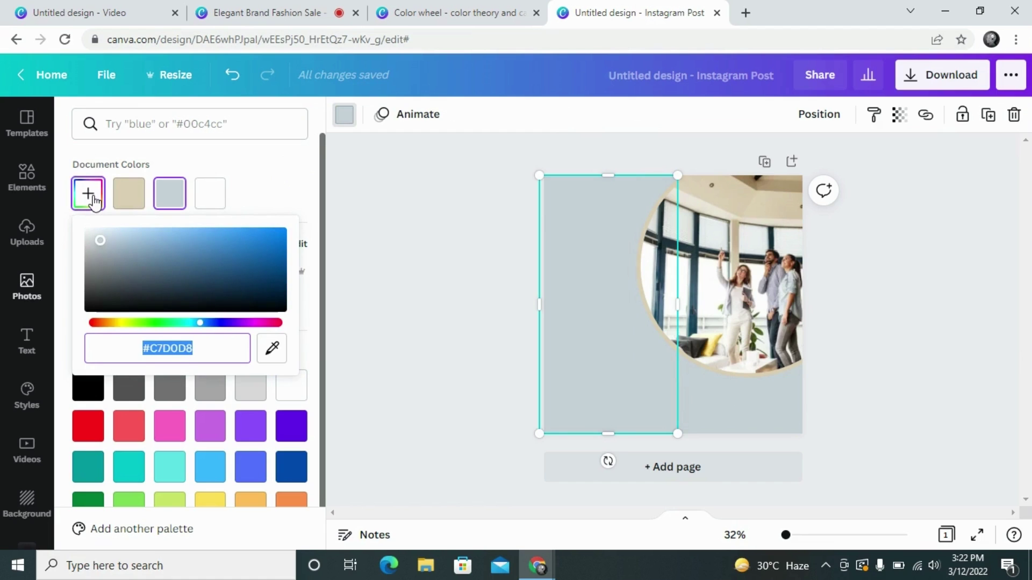
{"action": "type", "text": "#B5C3DC"}
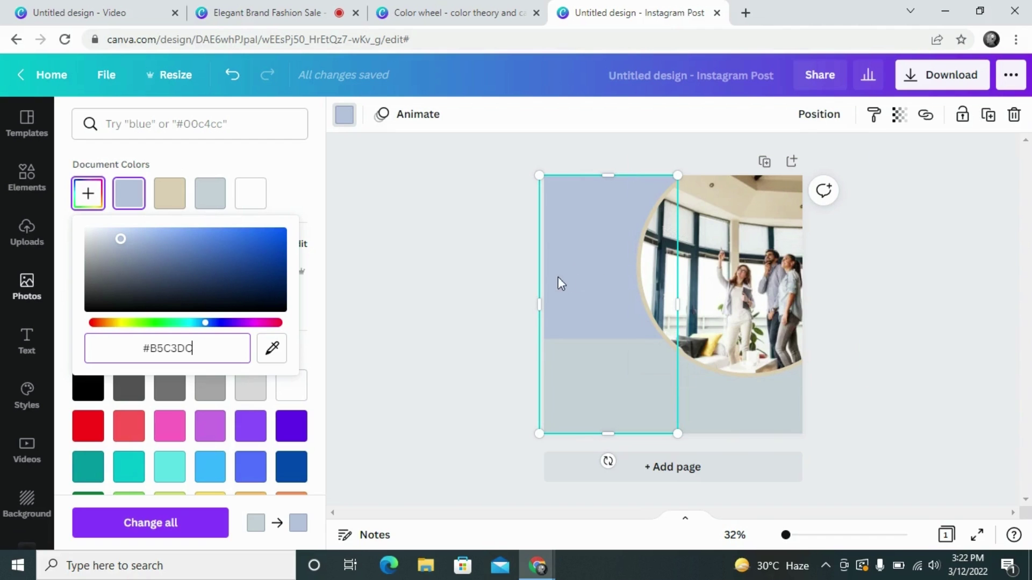
{"action": "left_click", "coordinate": [457, 345]}
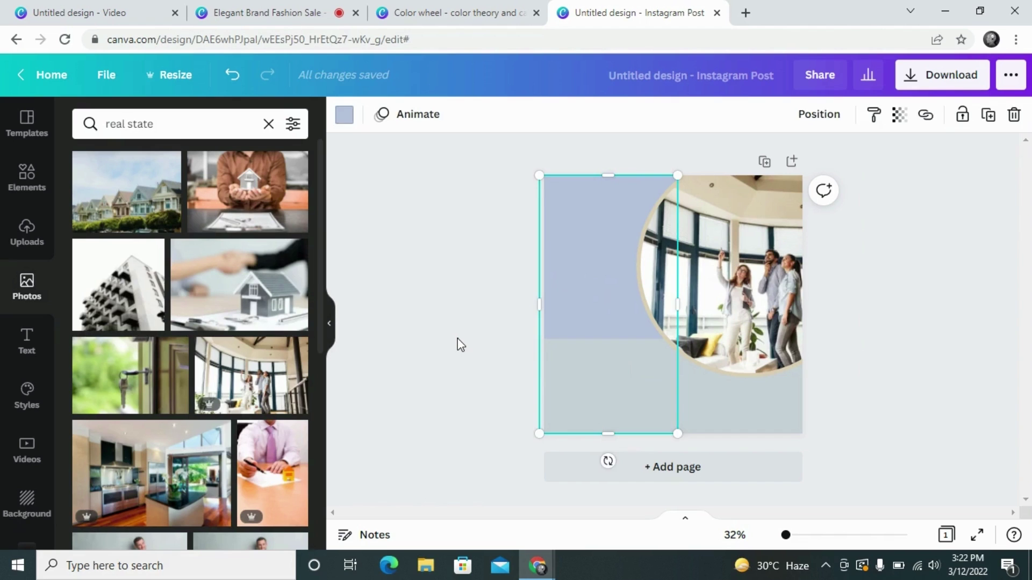
{"action": "left_click", "coordinate": [456, 346]}
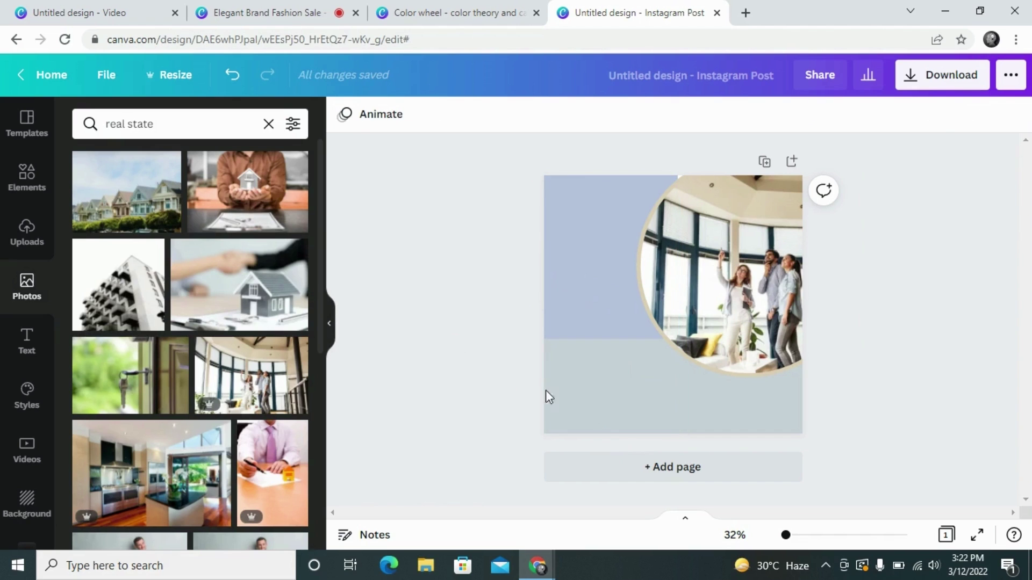
Step: Recolour the bottom rectangle with the same blue document colour as the left rectangle, and deselect it
{"action": "left_click", "coordinate": [608, 398]}
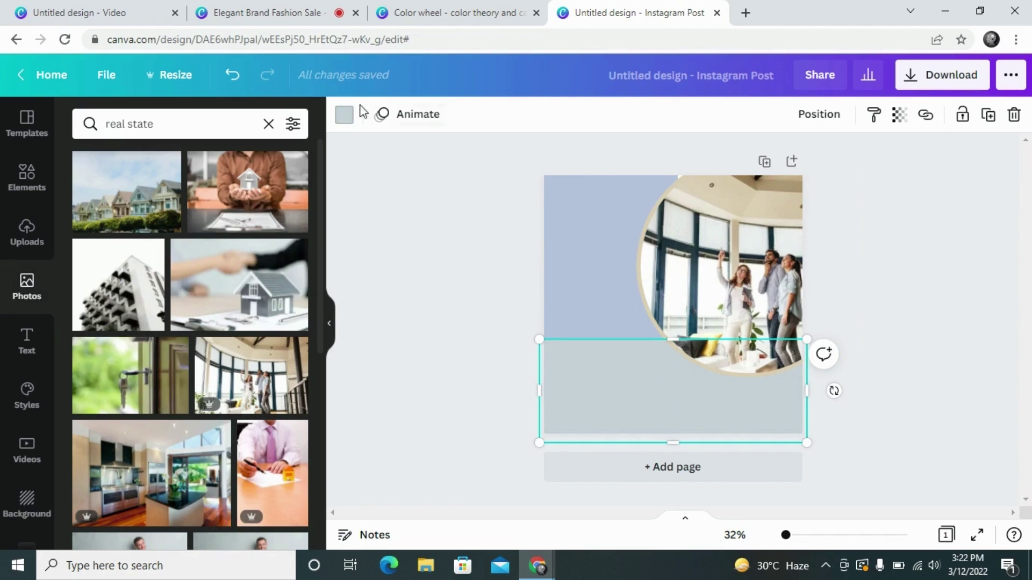
{"action": "left_click", "coordinate": [345, 115]}
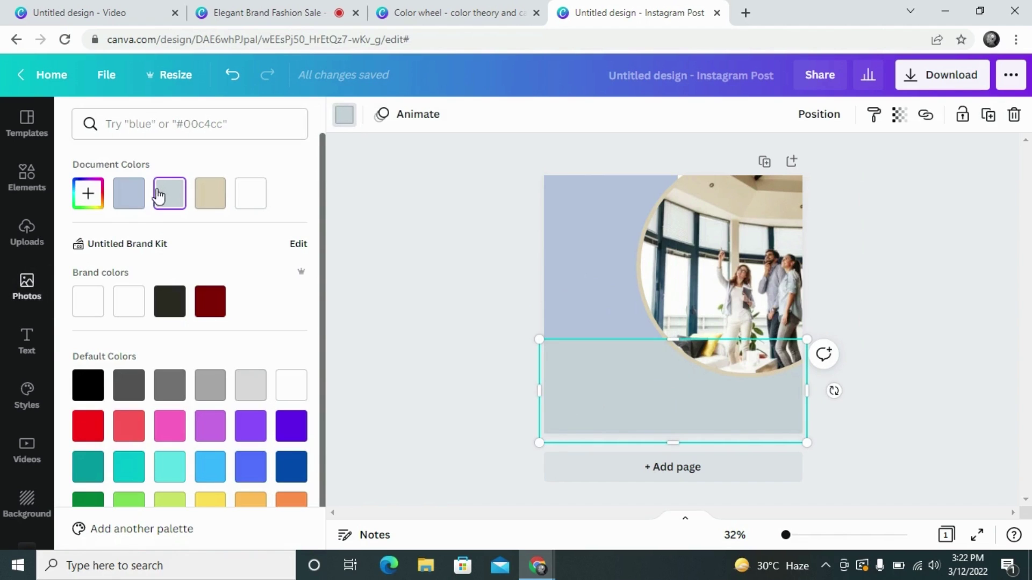
{"action": "left_click", "coordinate": [133, 200]}
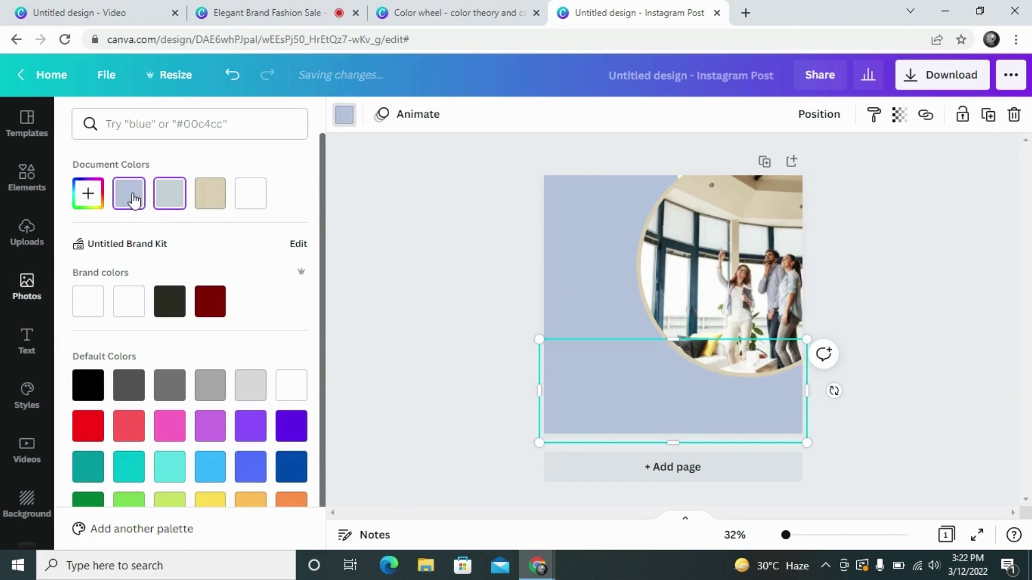
{"action": "key", "text": "Escape"}
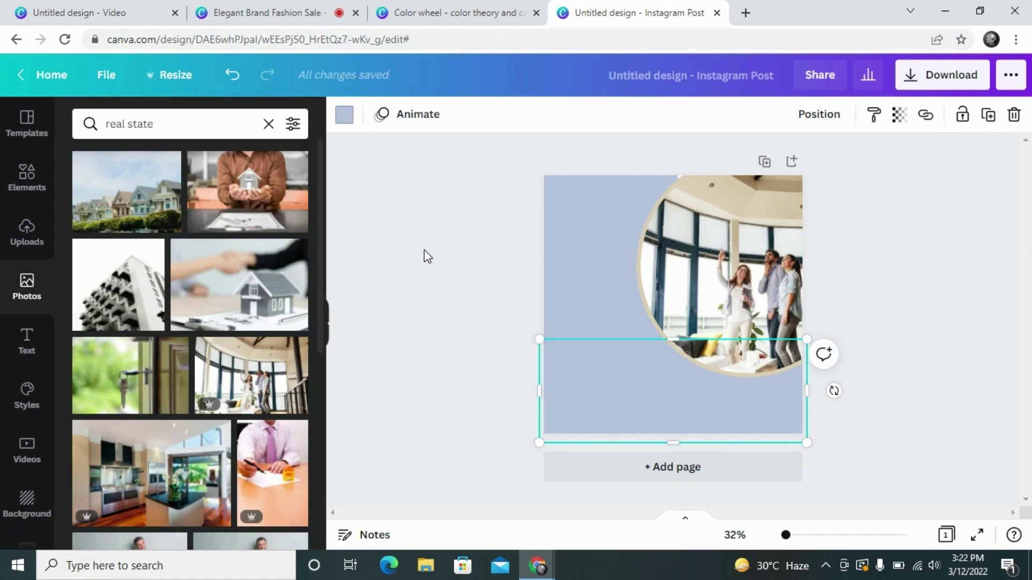
{"action": "key", "text": "Escape"}
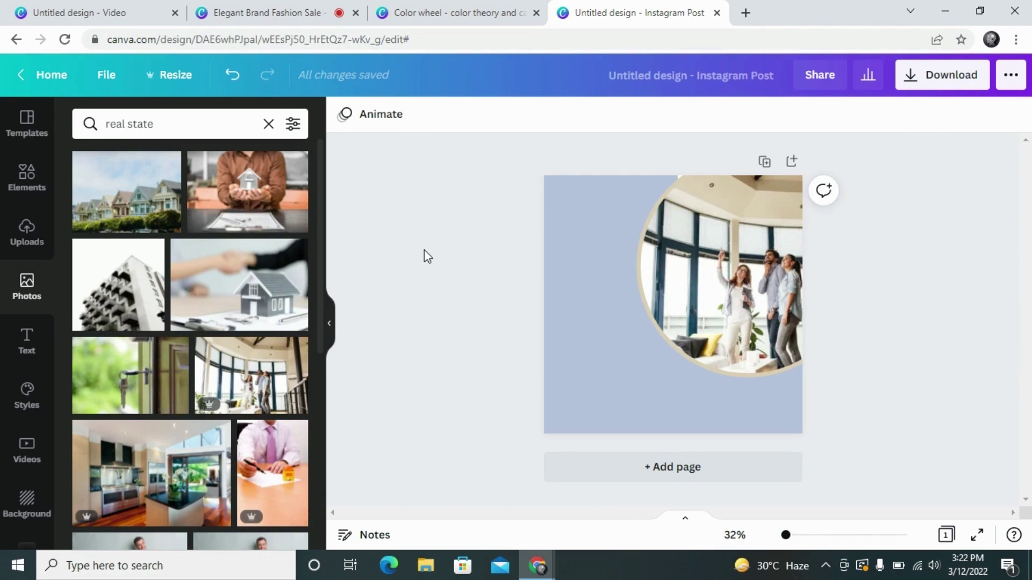
Step: Recolour the full-height left rectangle to the dark brown #3D1C0A with a custom colour, and deselect it
{"action": "left_click", "coordinate": [625, 241]}
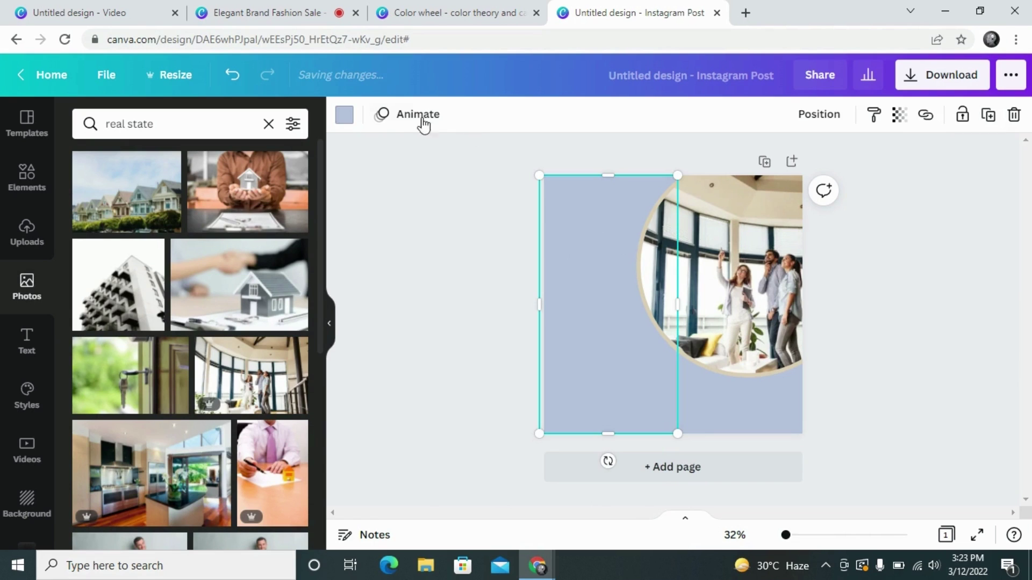
{"action": "left_click", "coordinate": [350, 123]}
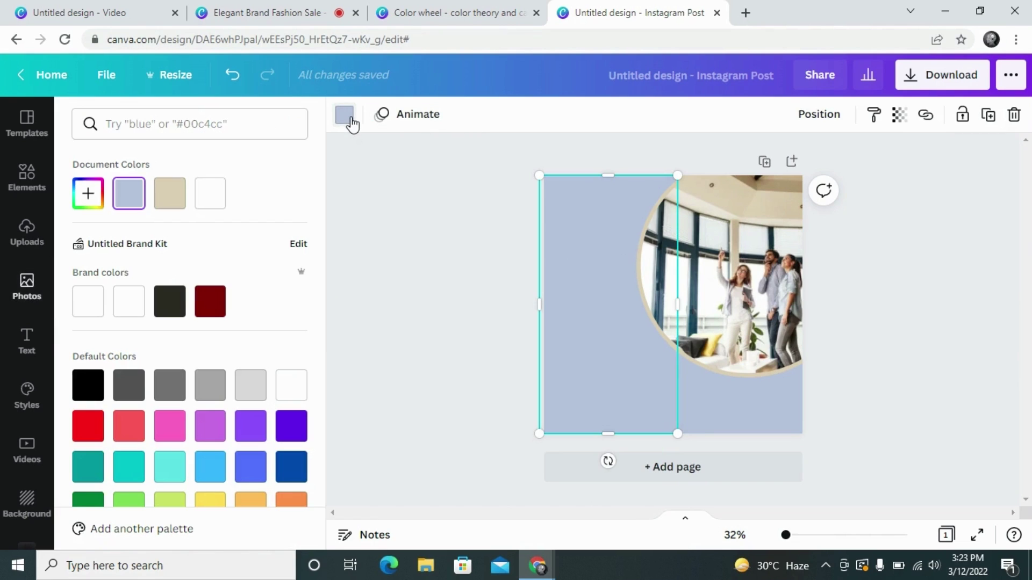
{"action": "left_click", "coordinate": [88, 201]}
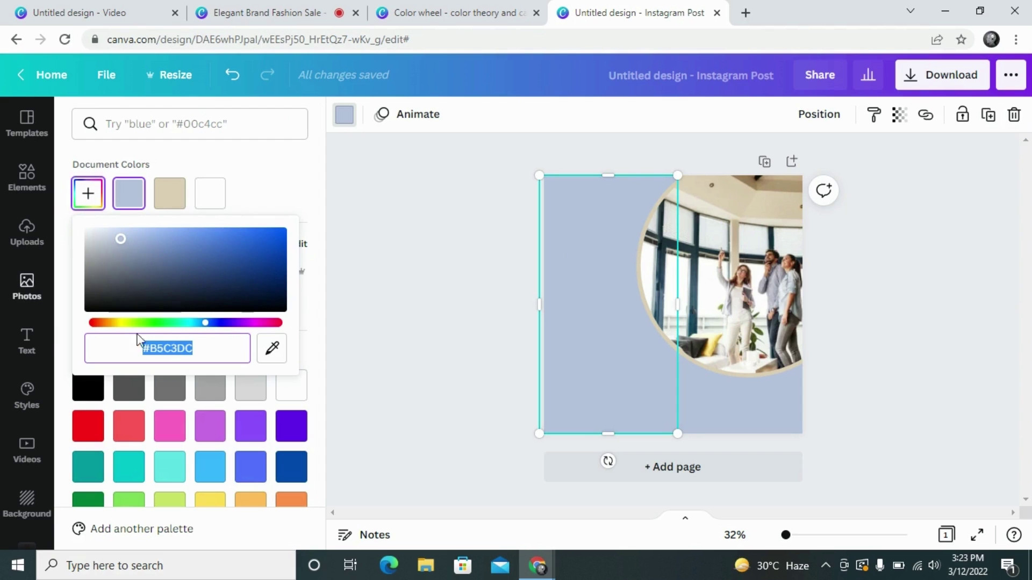
{"action": "left_click_drag", "start_coordinate": [205, 323], "coordinate": [103, 332]}
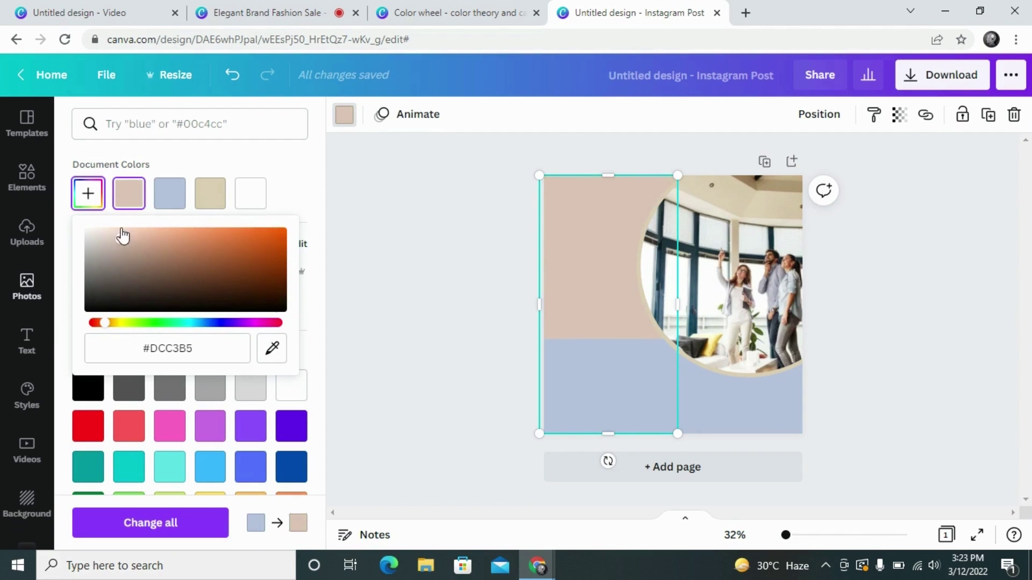
{"action": "left_click_drag", "start_coordinate": [122, 246], "coordinate": [256, 292]}
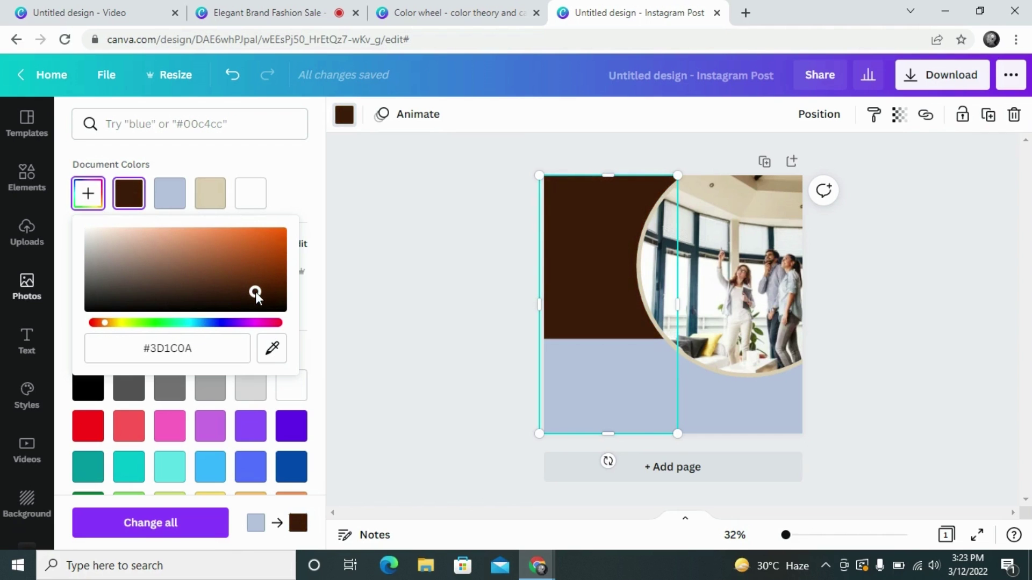
{"action": "left_click", "coordinate": [397, 286]}
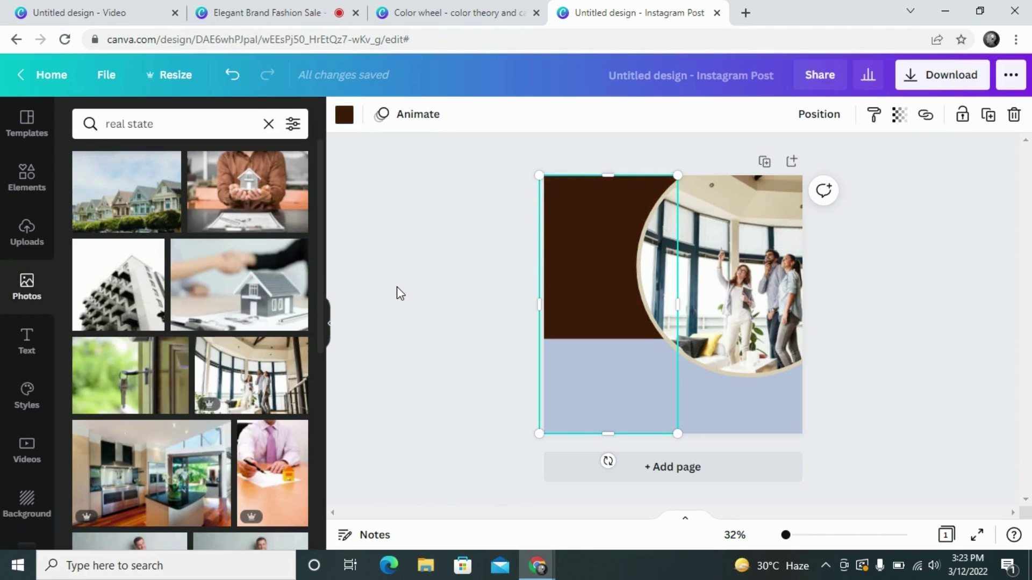
{"action": "left_click", "coordinate": [400, 292]}
Step: Recolour the bottom rectangle with the same dark brown document colour as the left rectangle, and deselect it
{"action": "left_click", "coordinate": [657, 397]}
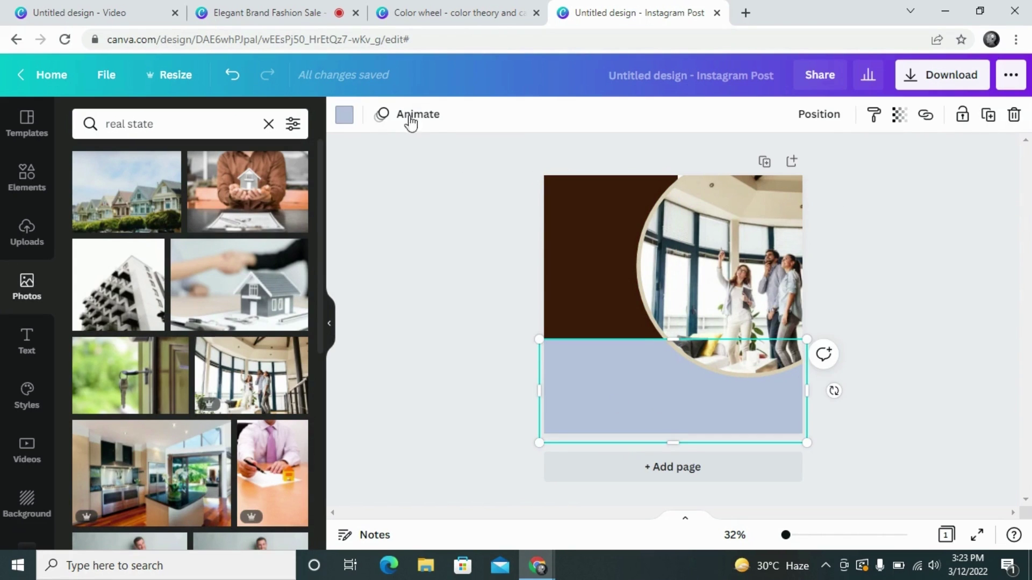
{"action": "left_click", "coordinate": [344, 114]}
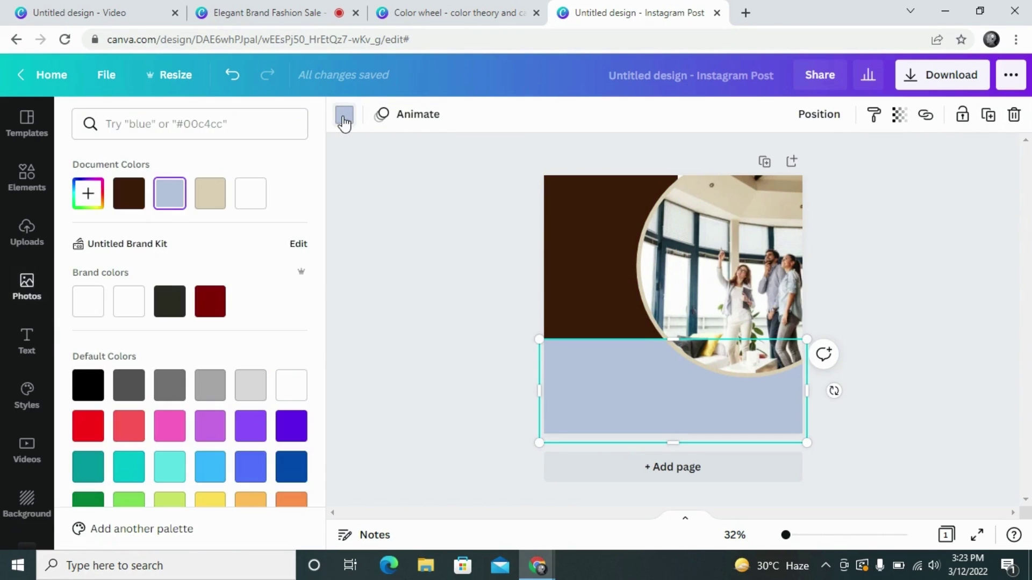
{"action": "left_click", "coordinate": [126, 201]}
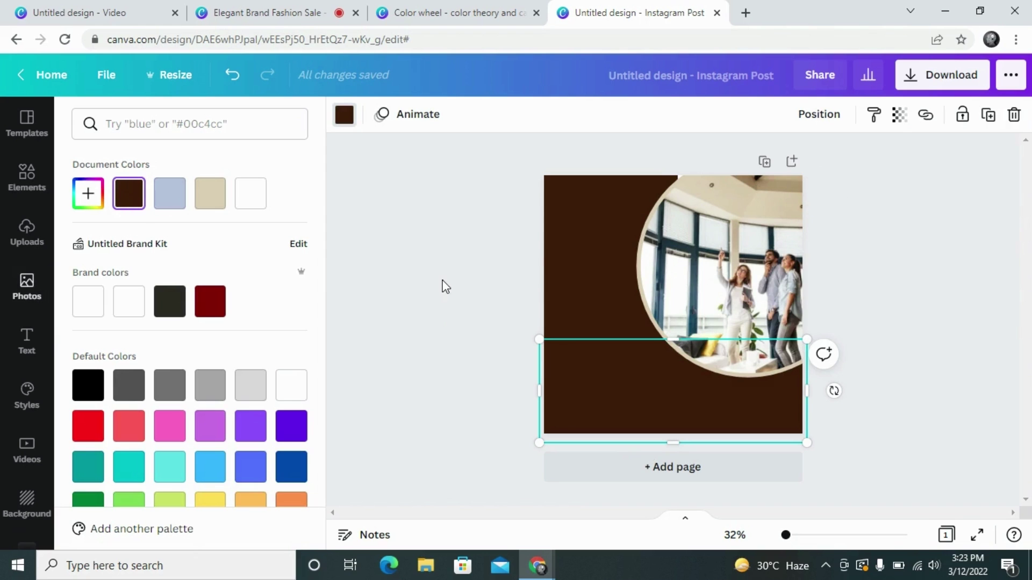
{"action": "key", "text": "Escape"}
{"action": "key", "text": "Escape"}
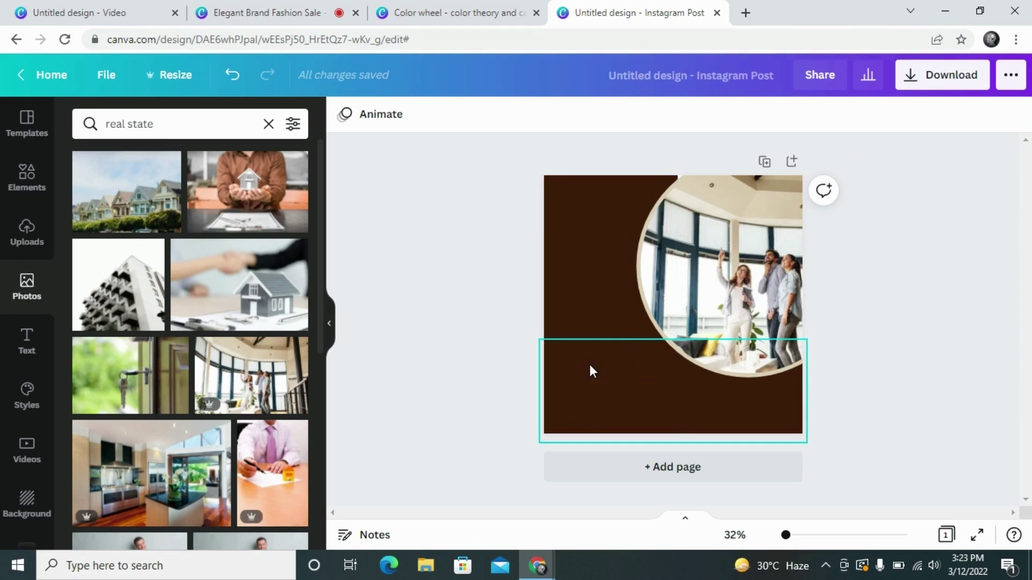
Step: Copy the hex code of the left rectangle's dark brown colour from its custom colour editor
{"action": "left_click", "coordinate": [615, 316]}
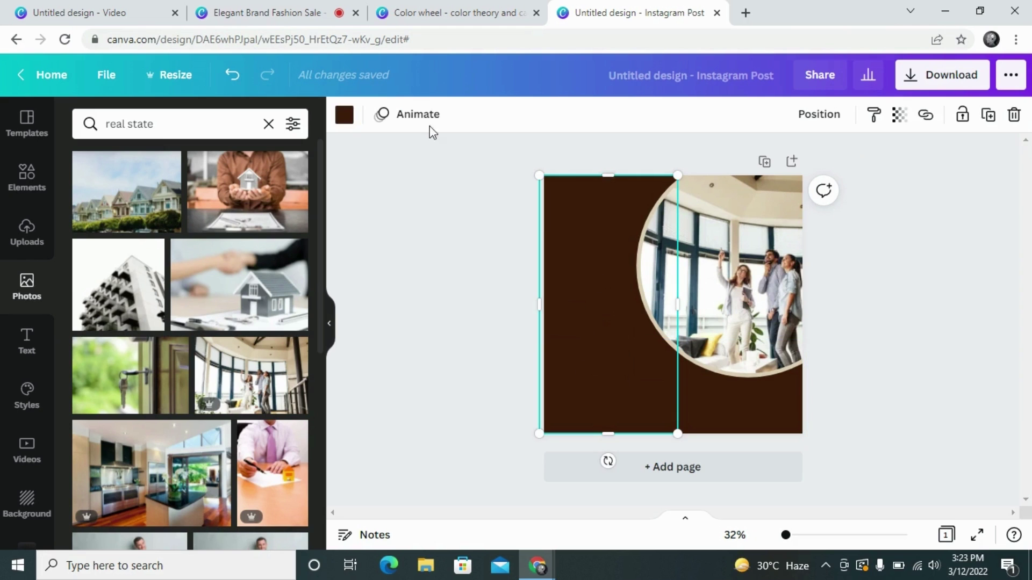
{"action": "left_click", "coordinate": [344, 116]}
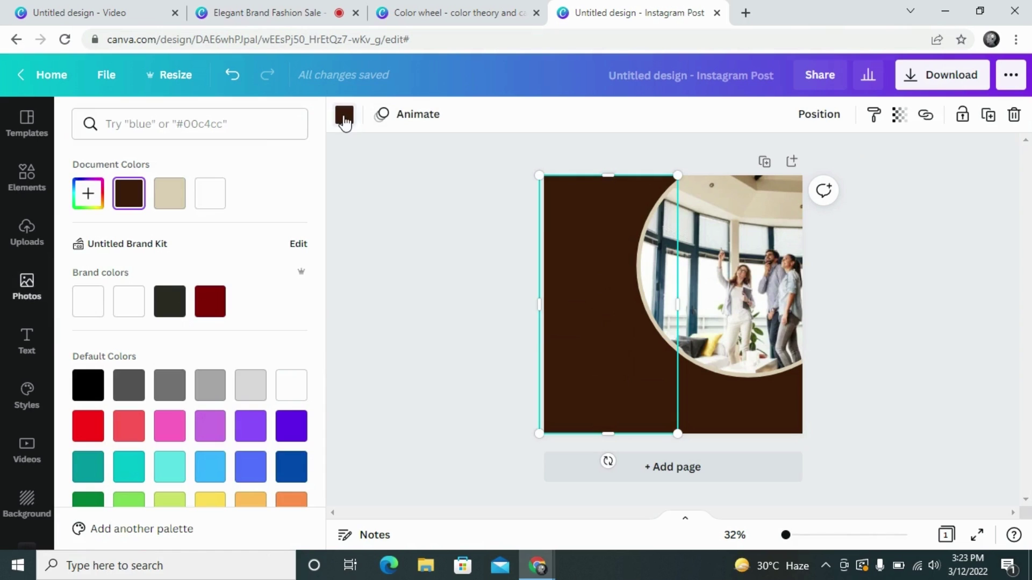
{"action": "left_click", "coordinate": [88, 193]}
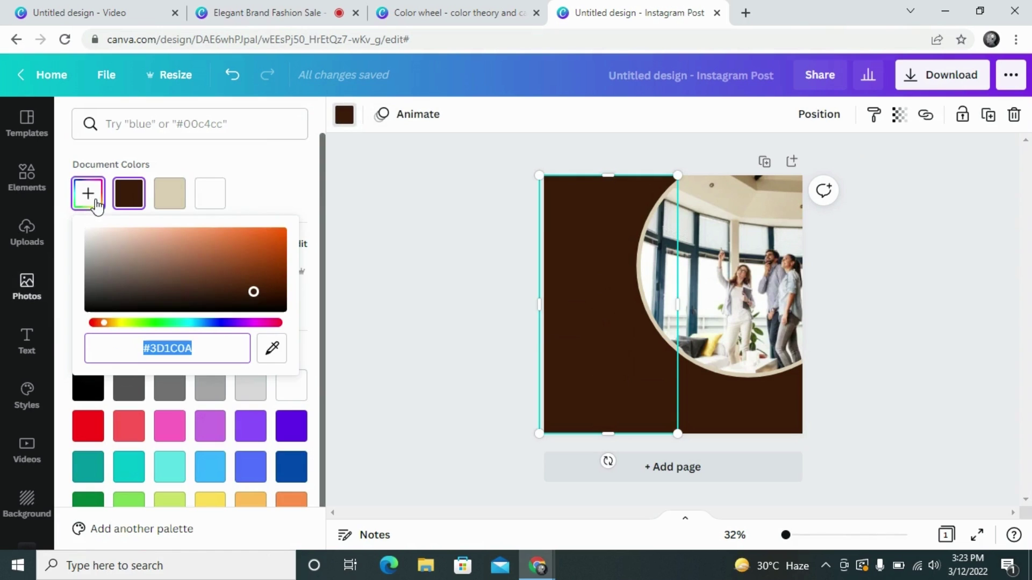
{"action": "left_click", "coordinate": [197, 344]}
{"action": "left_click_drag", "start_coordinate": [197, 344], "coordinate": [122, 350]}
{"action": "key", "text": "ctrl+c"}
{"action": "left_click", "coordinate": [122, 351]}
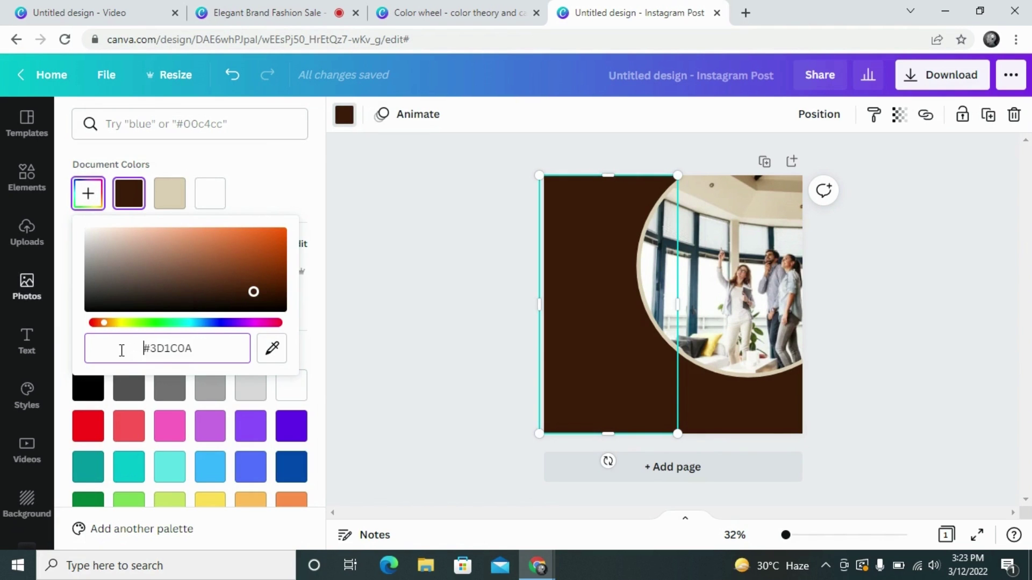
Step: Switch to the Canva Color wheel page and replace the base colour with the copied brown, #3D1C0A
{"action": "left_click", "coordinate": [451, 12]}
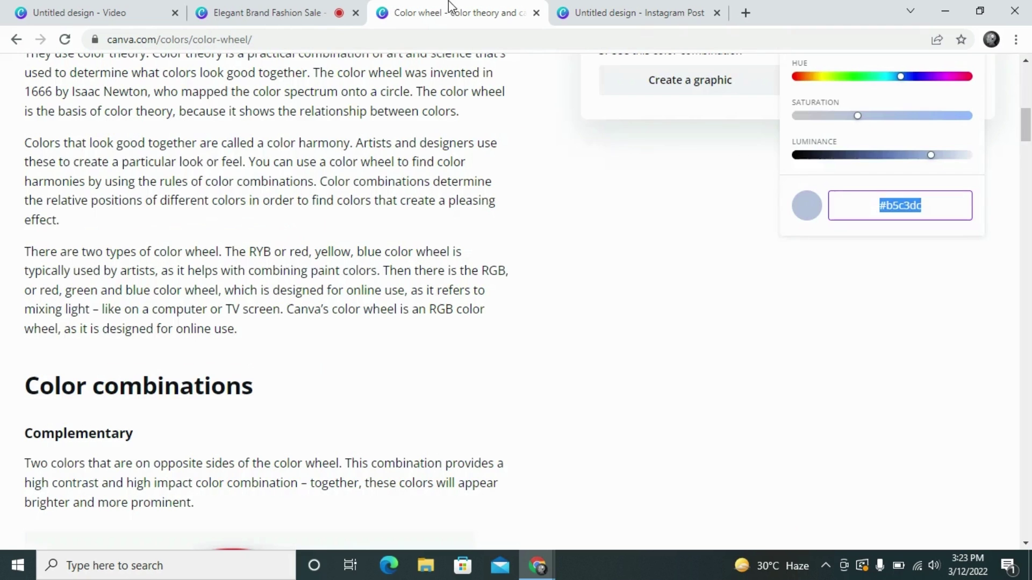
{"action": "left_click_drag", "start_coordinate": [1027, 132], "coordinate": [1026, 110]}
{"action": "left_click", "coordinate": [880, 185]}
{"action": "left_click_drag", "start_coordinate": [853, 185], "coordinate": [768, 177]}
{"action": "left_click", "coordinate": [768, 177]}
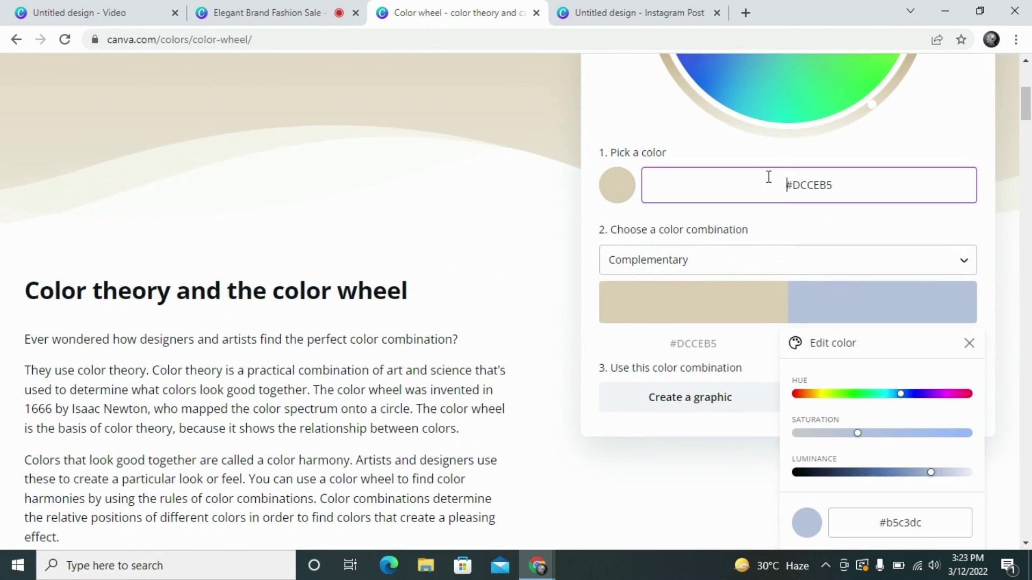
{"action": "key", "text": "ctrl+a"}
{"action": "type", "text": "#b5c3dc"}
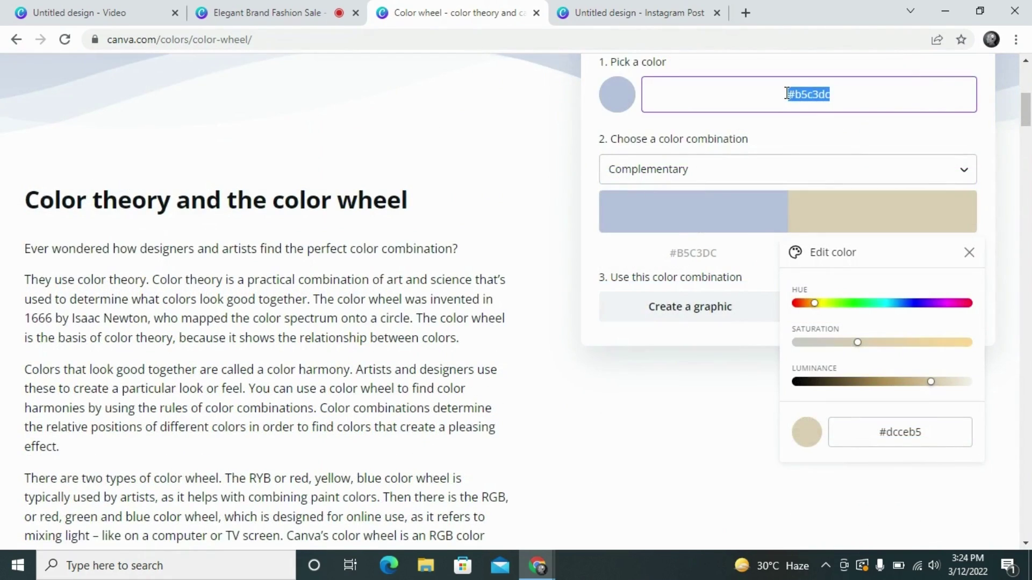
{"action": "key", "text": "ctrl+v"}
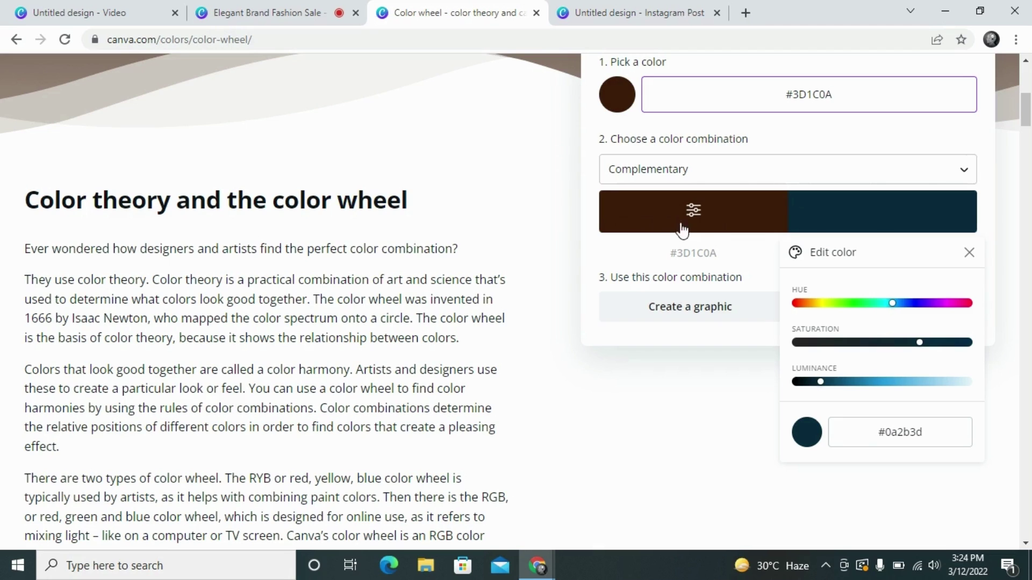
Step: Copy the hex code of the dark blue complementary colour from its colour editor on the Color wheel page
{"action": "left_click", "coordinate": [875, 216]}
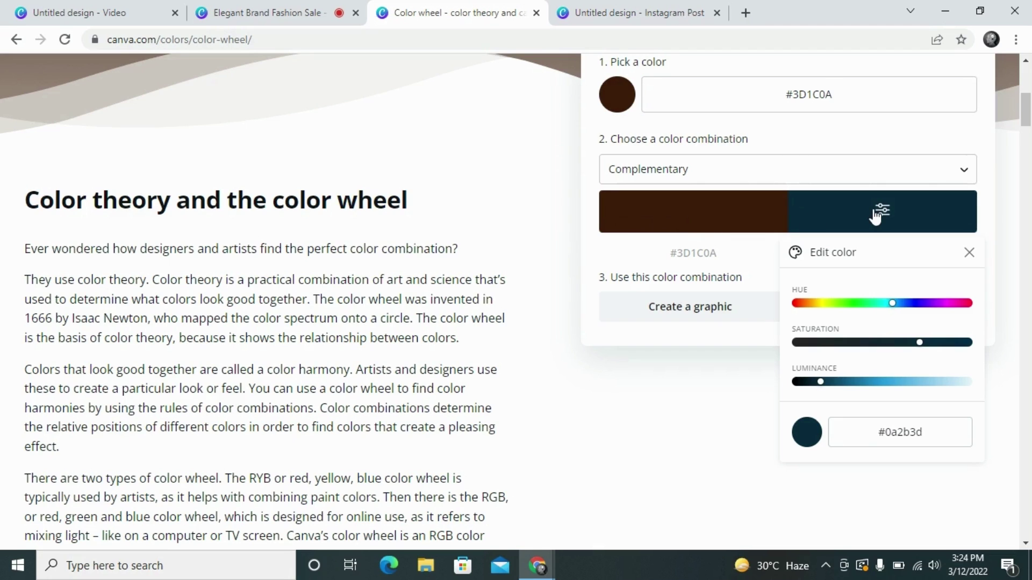
{"action": "left_click", "coordinate": [929, 430]}
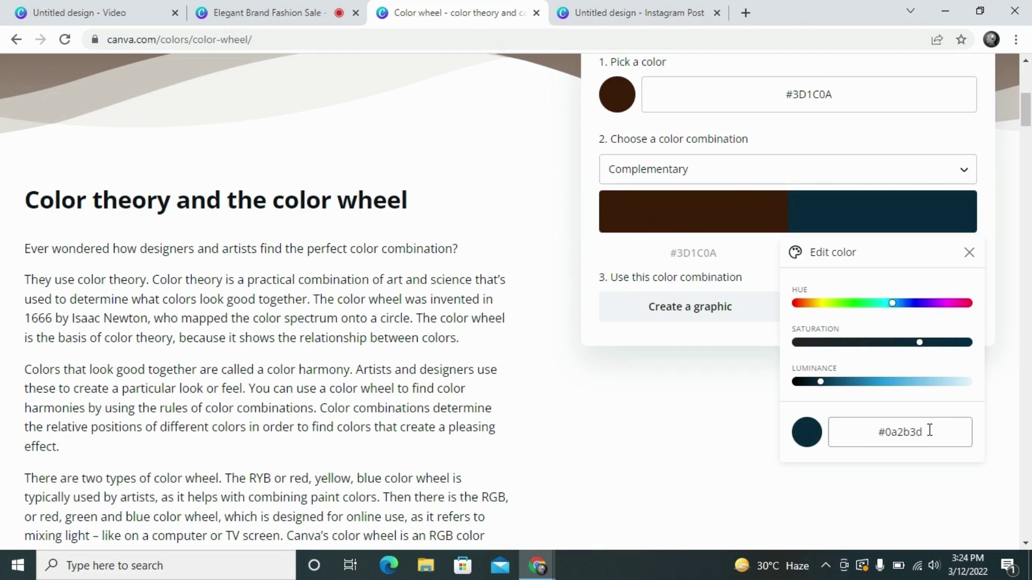
{"action": "left_click_drag", "start_coordinate": [928, 431], "coordinate": [839, 431]}
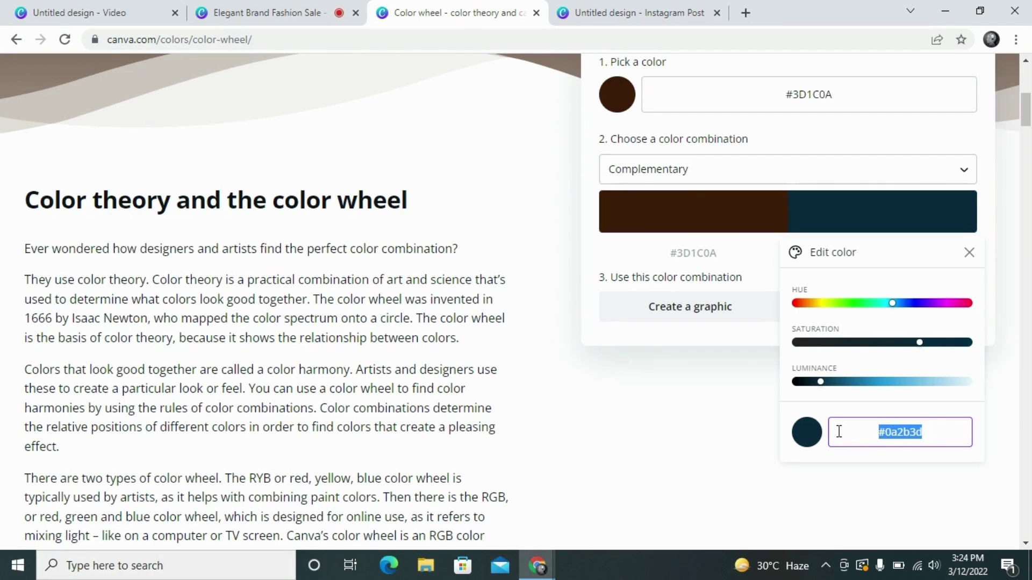
Step: Return to the Instagram post design and set the circular photo frame's border colour to #0A2B3D
{"action": "left_click", "coordinate": [635, 12]}
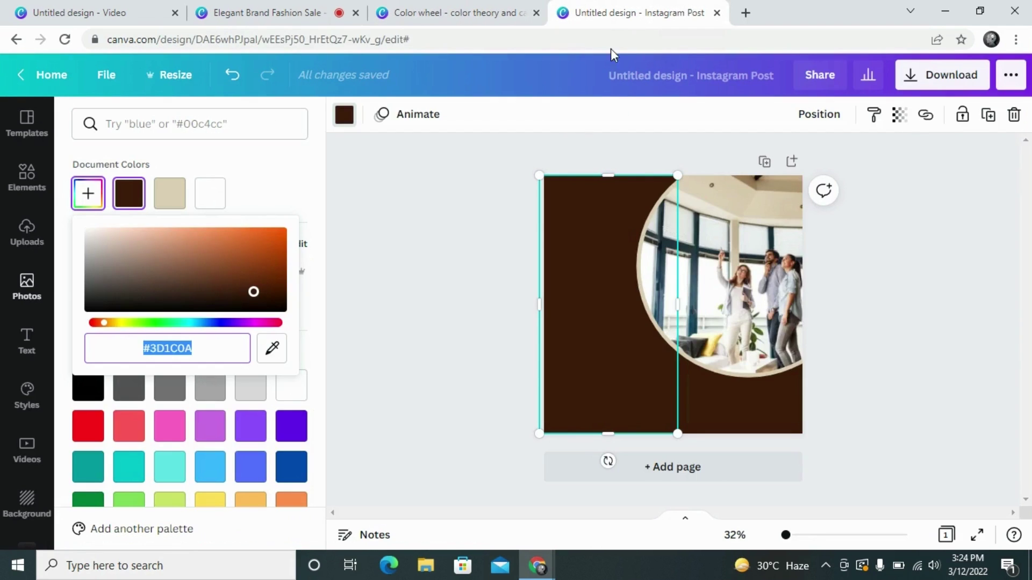
{"action": "left_click", "coordinate": [734, 252]}
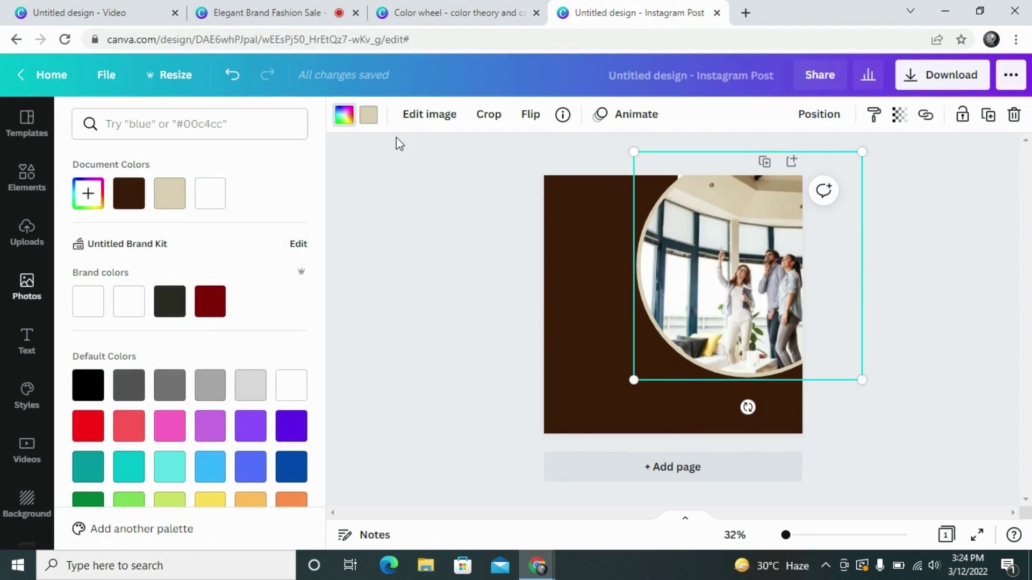
{"action": "left_click", "coordinate": [370, 115]}
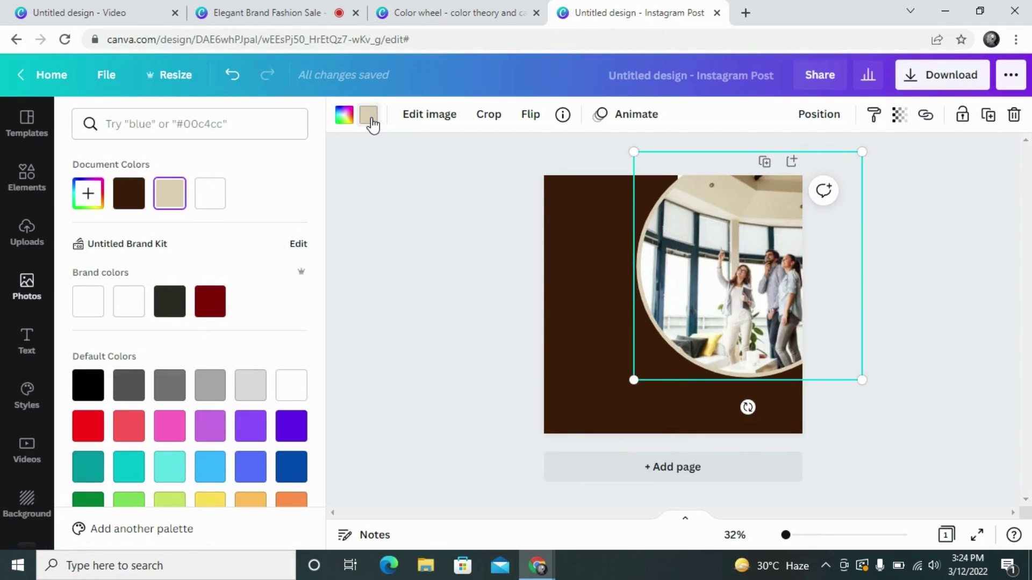
{"action": "left_click", "coordinate": [86, 204]}
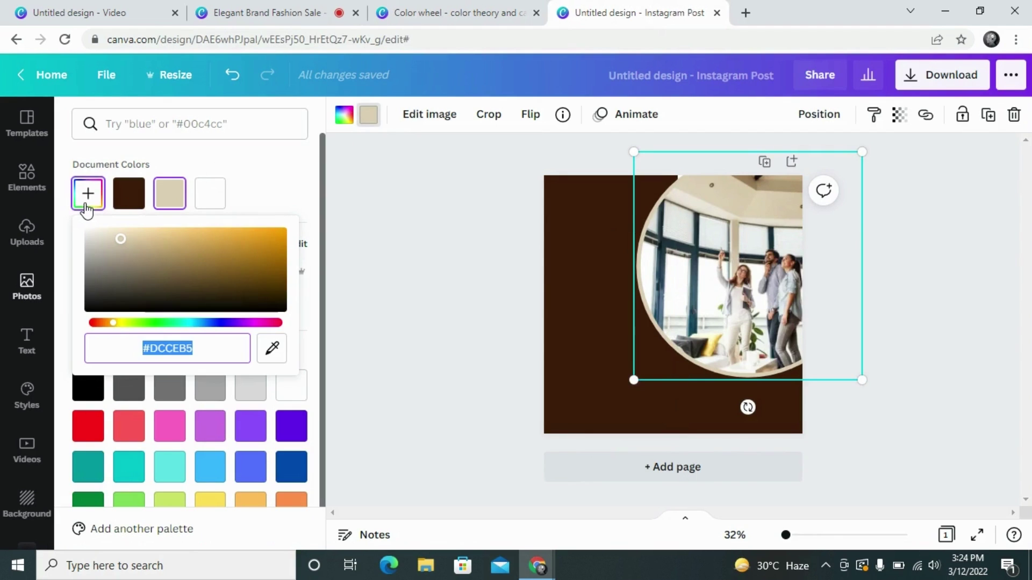
{"action": "type", "text": "#0A2B3D"}
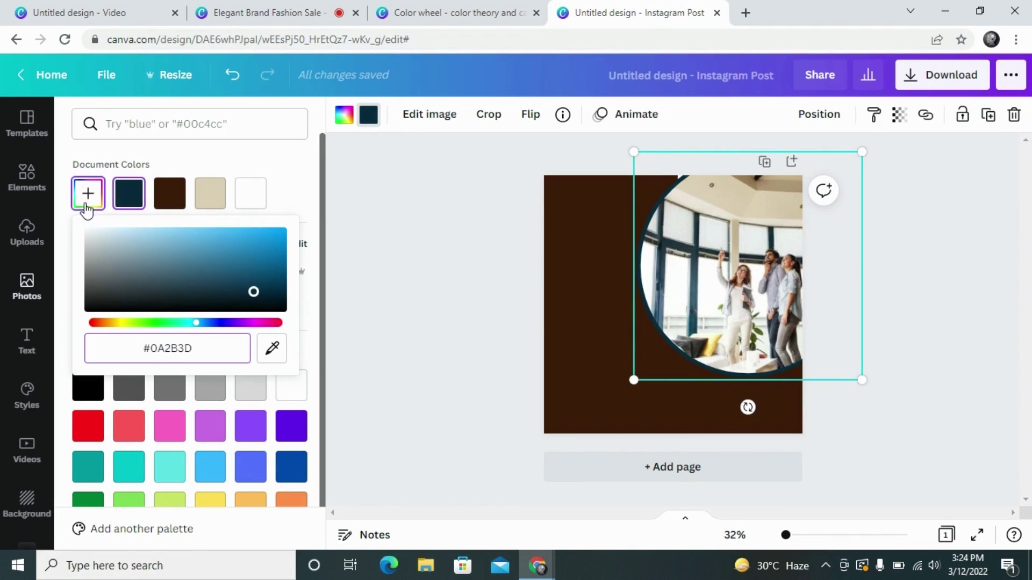
Step: Widen the left rectangle further to the right behind the circular photo frame, and deselect it
{"action": "left_click", "coordinate": [579, 264]}
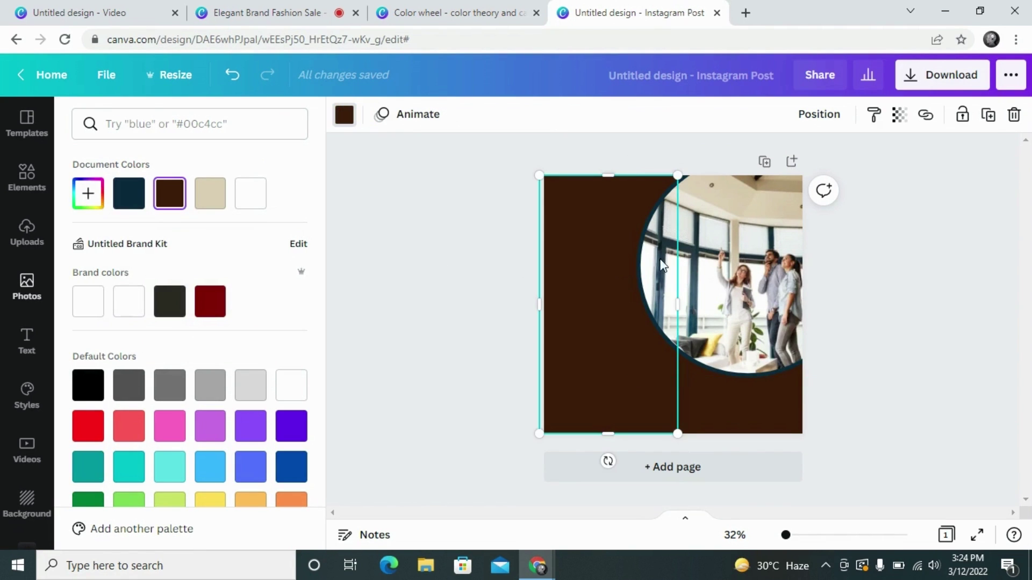
{"action": "left_click_drag", "start_coordinate": [674, 307], "coordinate": [706, 310]}
{"action": "key", "text": "Escape"}
{"action": "key", "text": "Escape"}
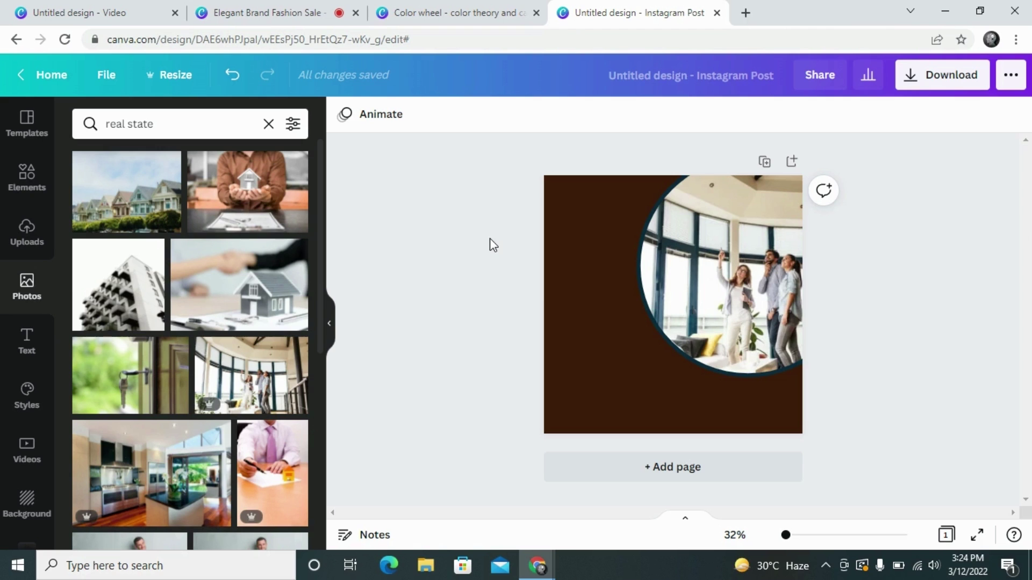
Step: Add a heading reading "Real State Business" across the lower part of the post, beneath the photo
{"action": "left_click", "coordinate": [27, 344]}
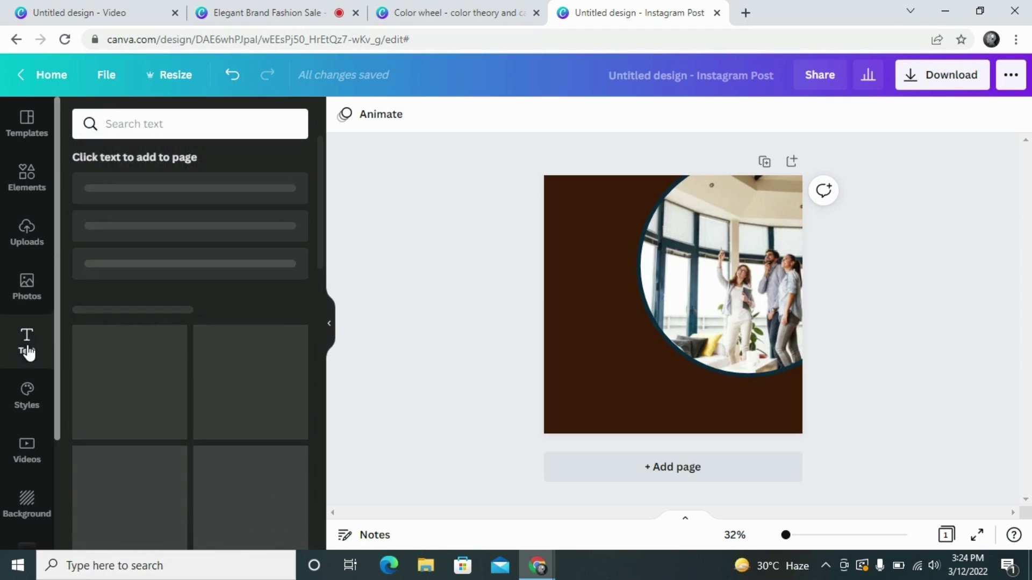
{"action": "left_click", "coordinate": [195, 203]}
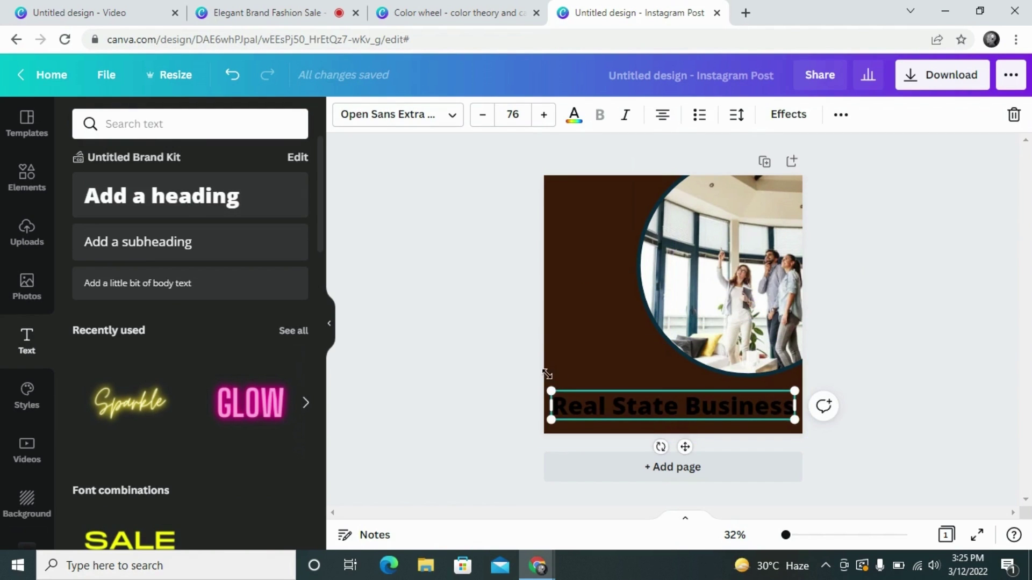
{"action": "left_click", "coordinate": [488, 368]}
{"action": "left_click", "coordinate": [621, 402]}
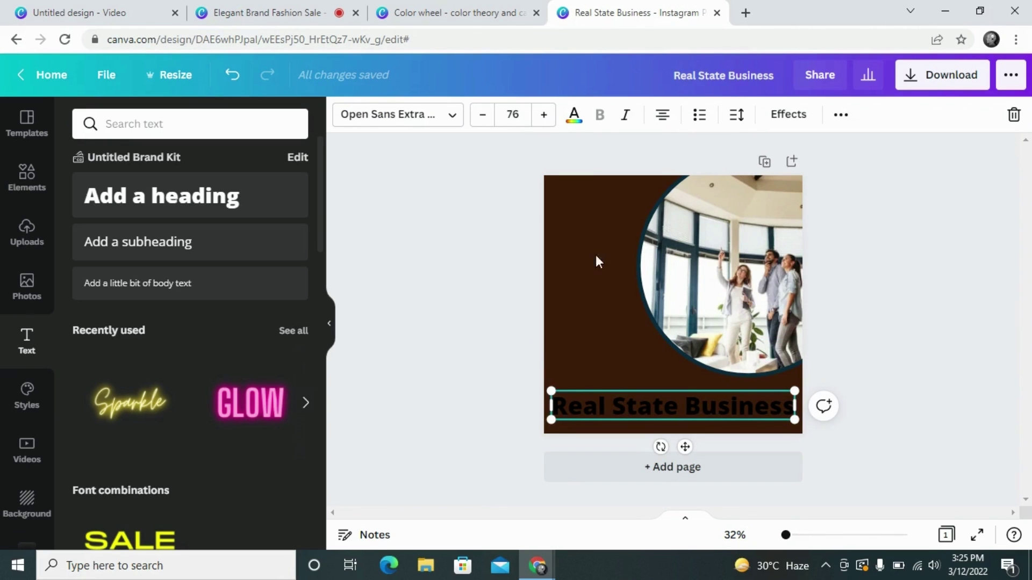
Step: Try the dark blue document colour on the "Real State Business" heading, and settle on white for its text
{"action": "left_click", "coordinate": [574, 119]}
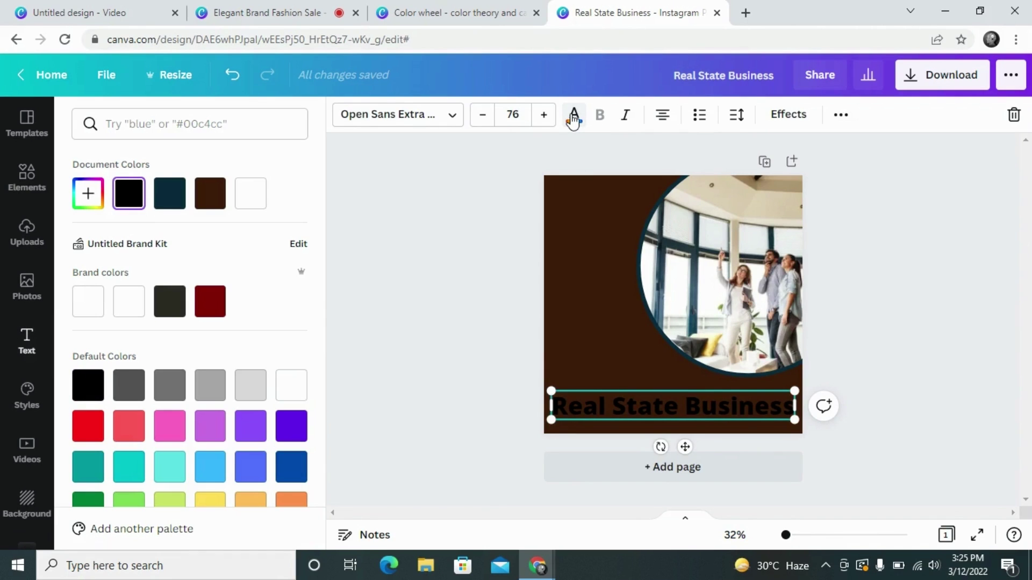
{"action": "left_click", "coordinate": [165, 200]}
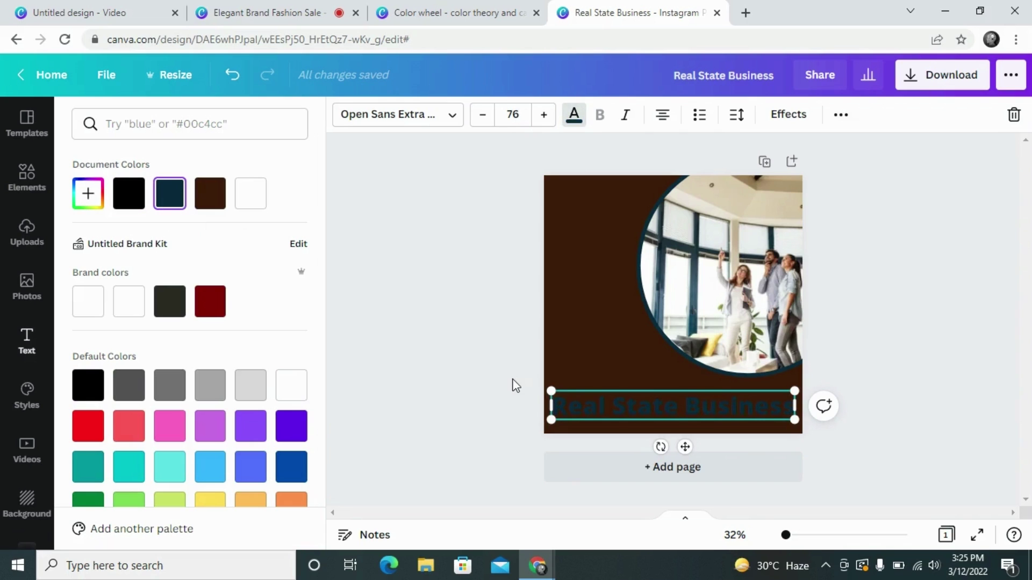
{"action": "left_click", "coordinate": [247, 209]}
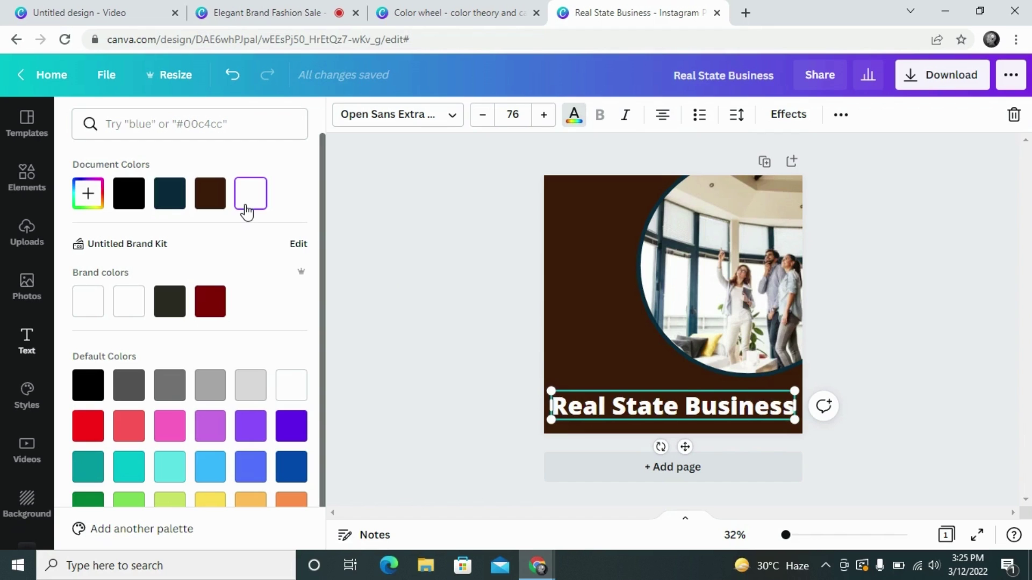
{"action": "left_click", "coordinate": [611, 301]}
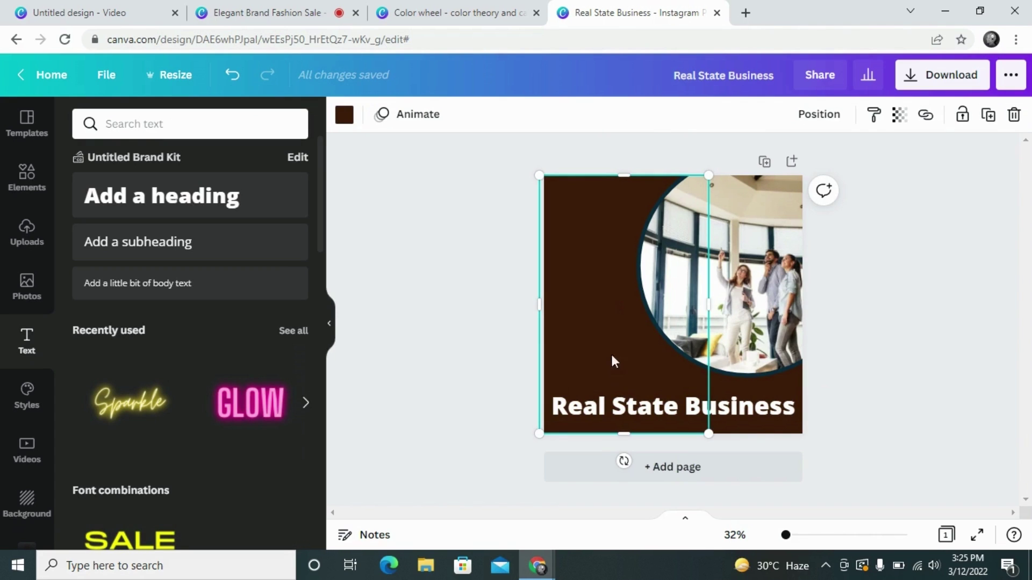
{"action": "left_click", "coordinate": [600, 413]}
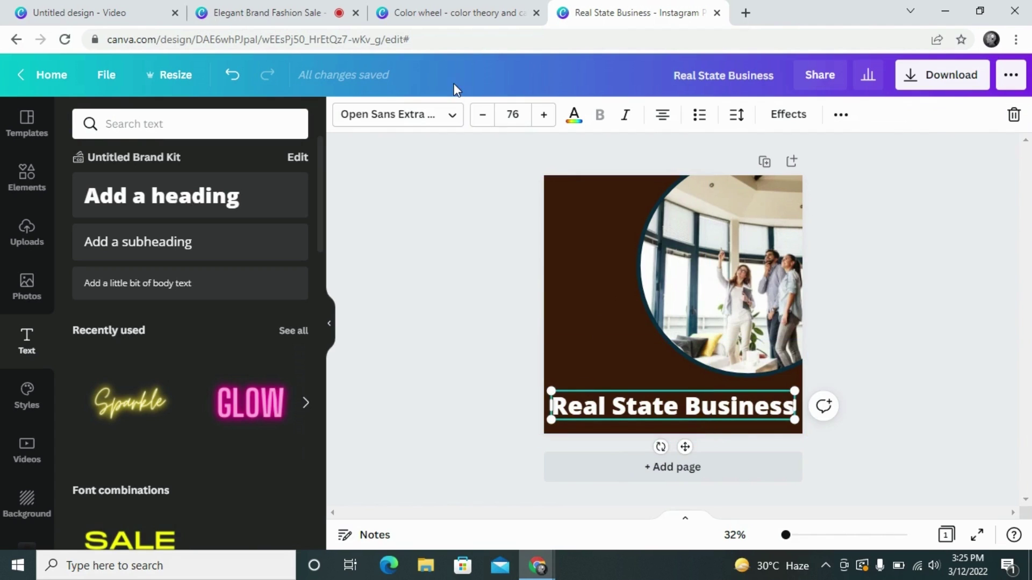
{"action": "left_click", "coordinate": [571, 124]}
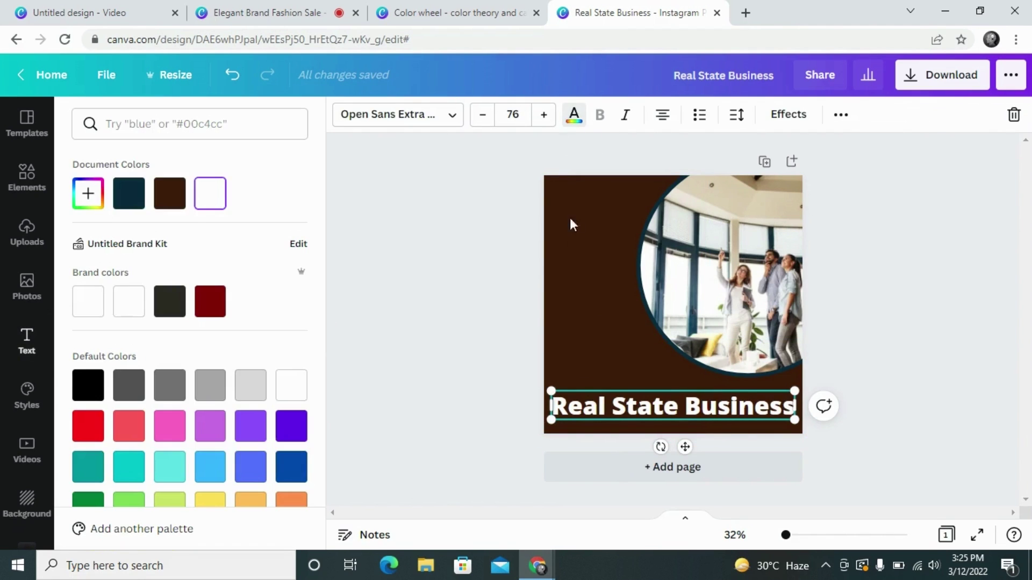
{"action": "left_click", "coordinate": [577, 246]}
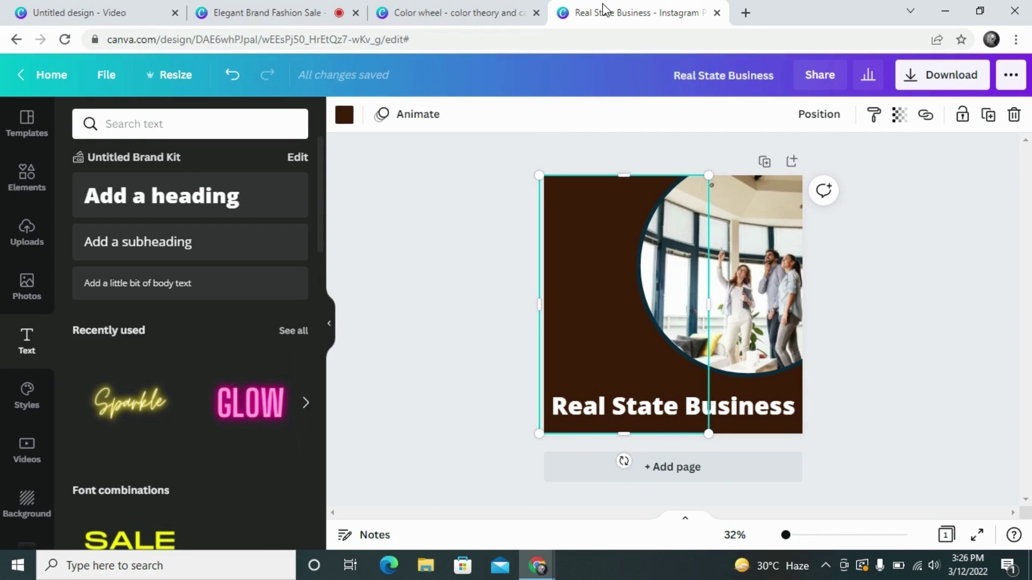
Step: Switch to the colour wheel page, preview the Monochromatic, Analogous and Triadic combinations for #3D1C0A, and return to the Instagram post design
{"action": "left_click", "coordinate": [446, 11]}
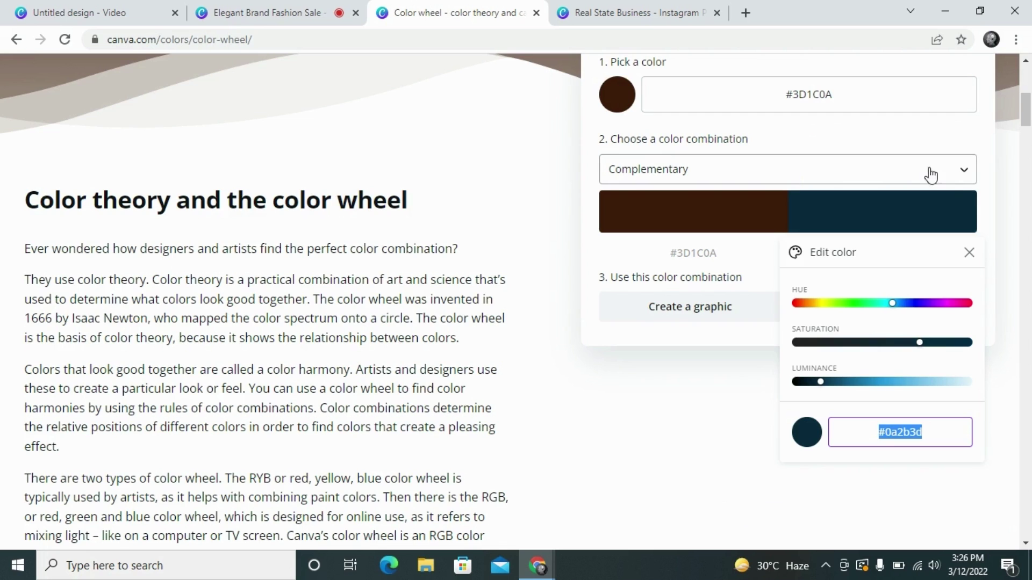
{"action": "left_click", "coordinate": [957, 173]}
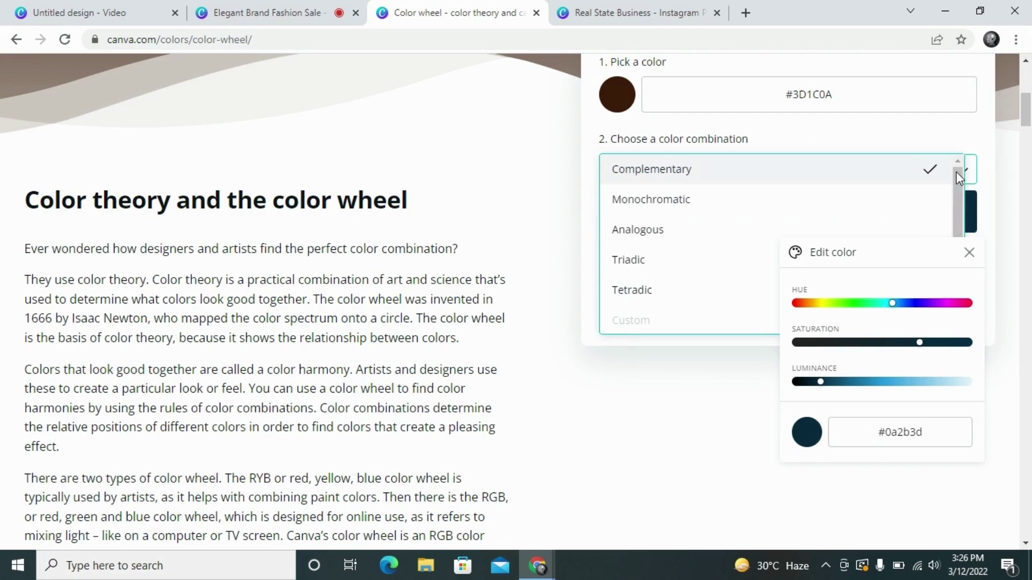
{"action": "left_click", "coordinate": [825, 212]}
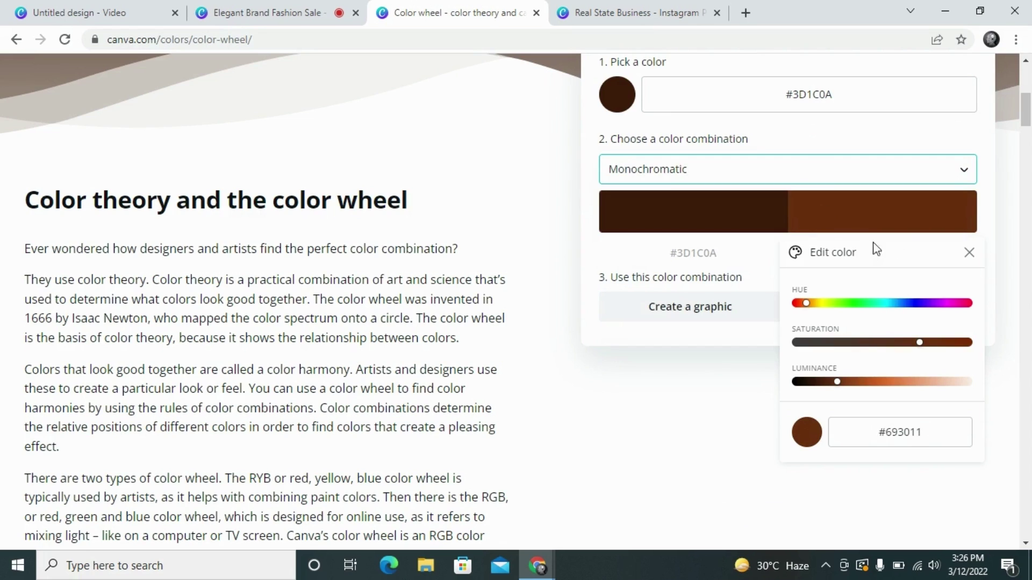
{"action": "left_click", "coordinate": [959, 170]}
{"action": "left_click", "coordinate": [760, 244]}
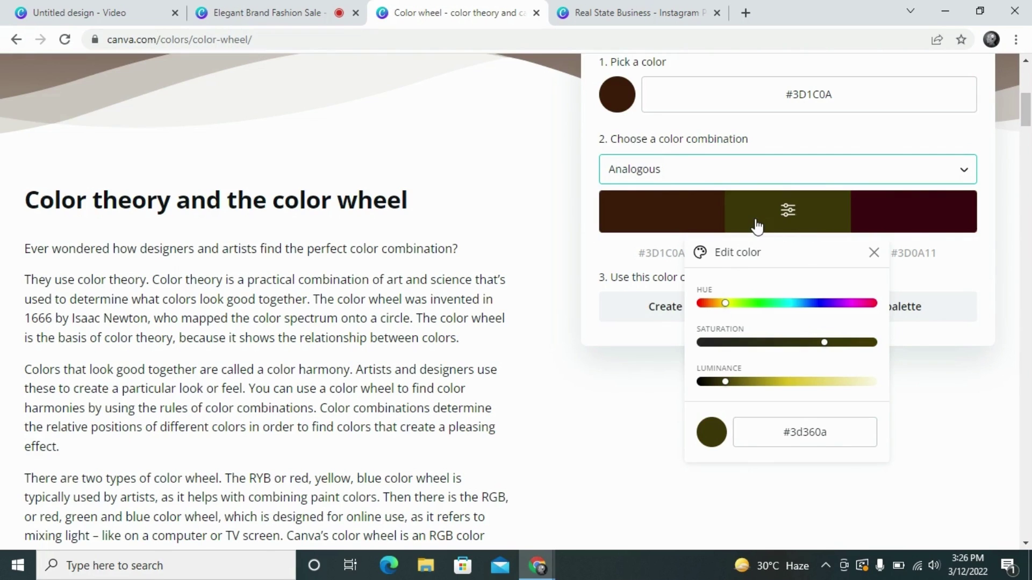
{"action": "left_click", "coordinate": [958, 169]}
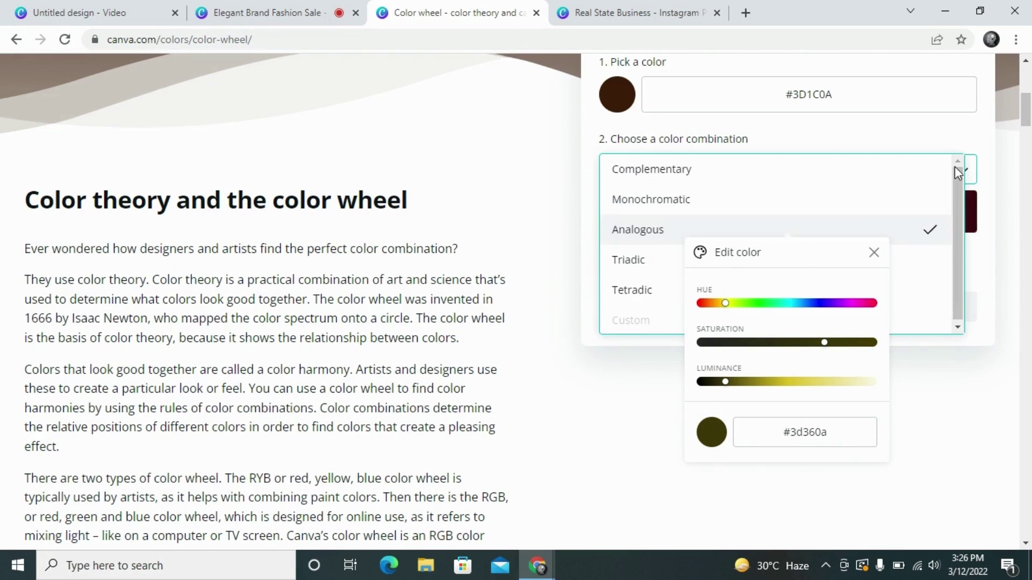
{"action": "left_click", "coordinate": [655, 264]}
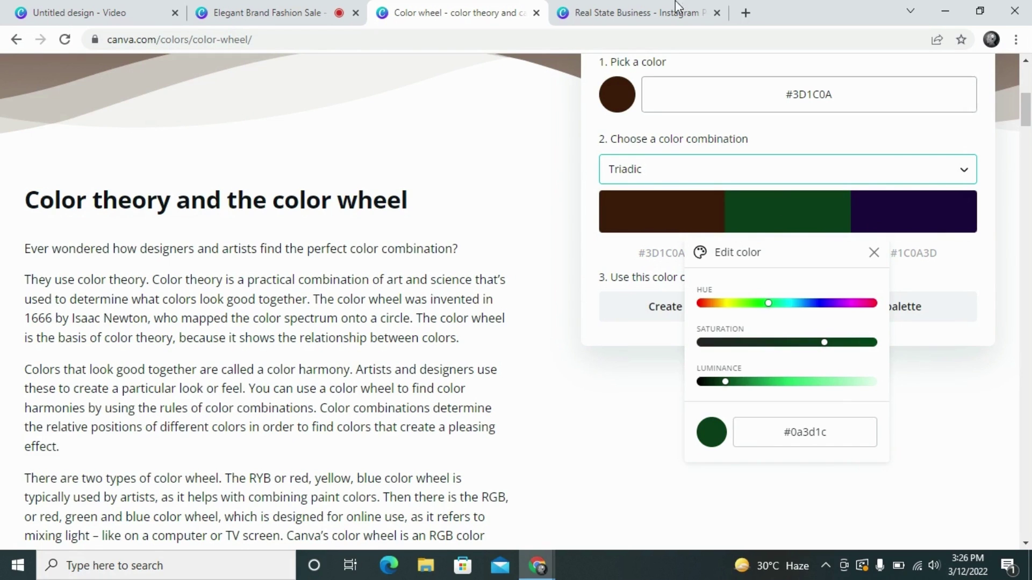
{"action": "left_click", "coordinate": [657, 8]}
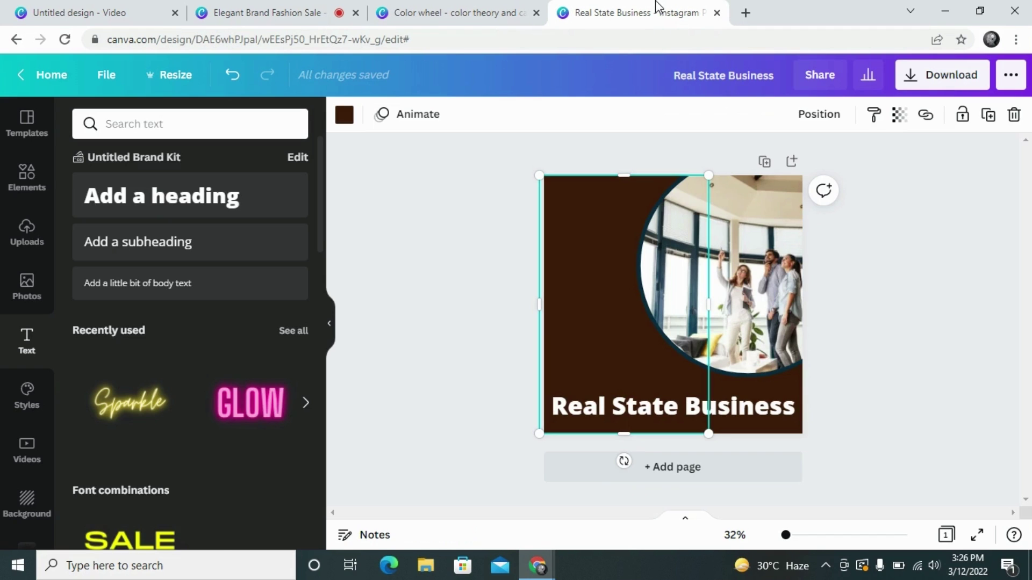